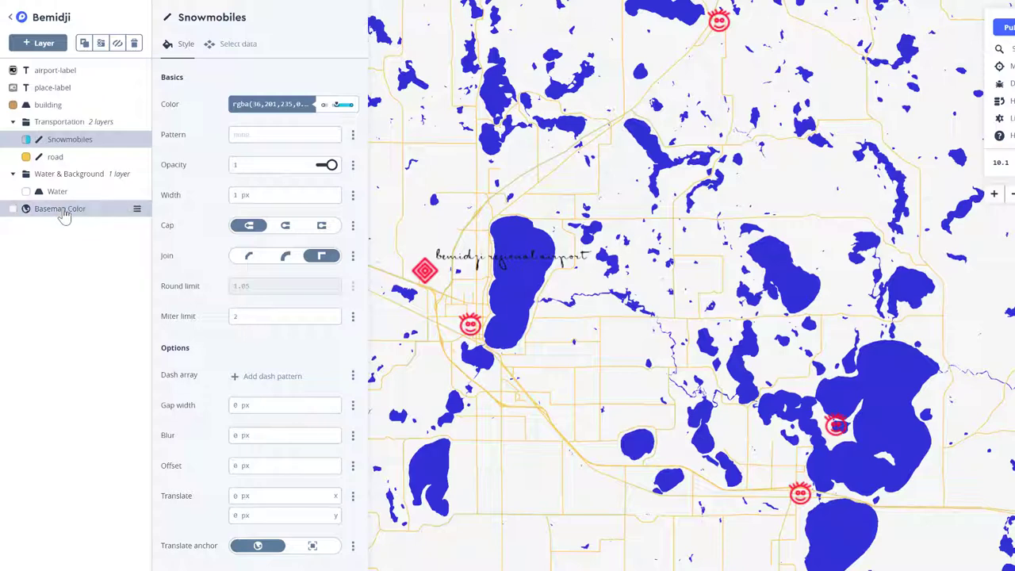
Open the function options for the Basemap Color layer's colour, hsl(0, 0%, 97%).
{"action": "left_click", "coordinate": [65, 215]}
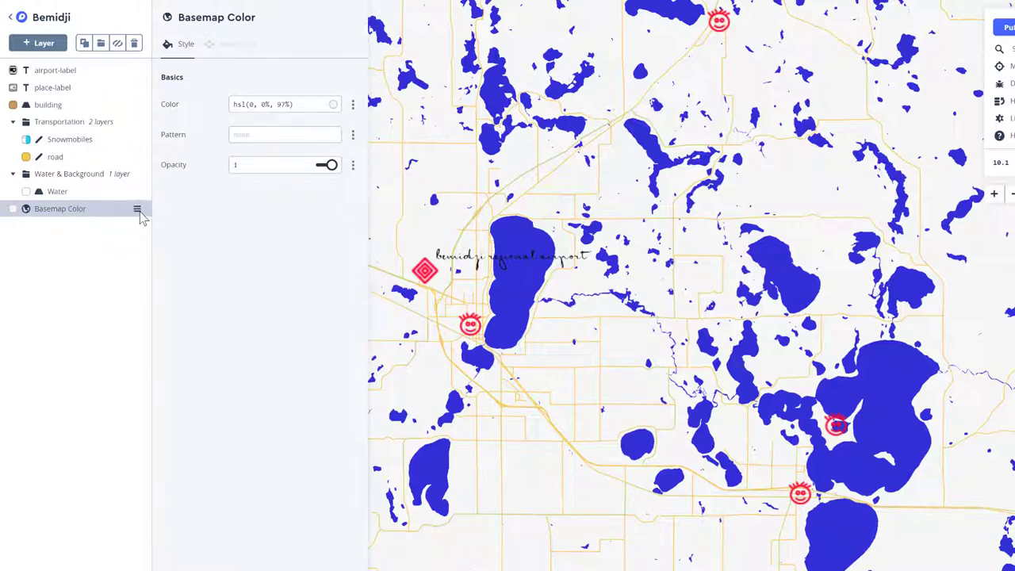
{"action": "left_click", "coordinate": [135, 209]}
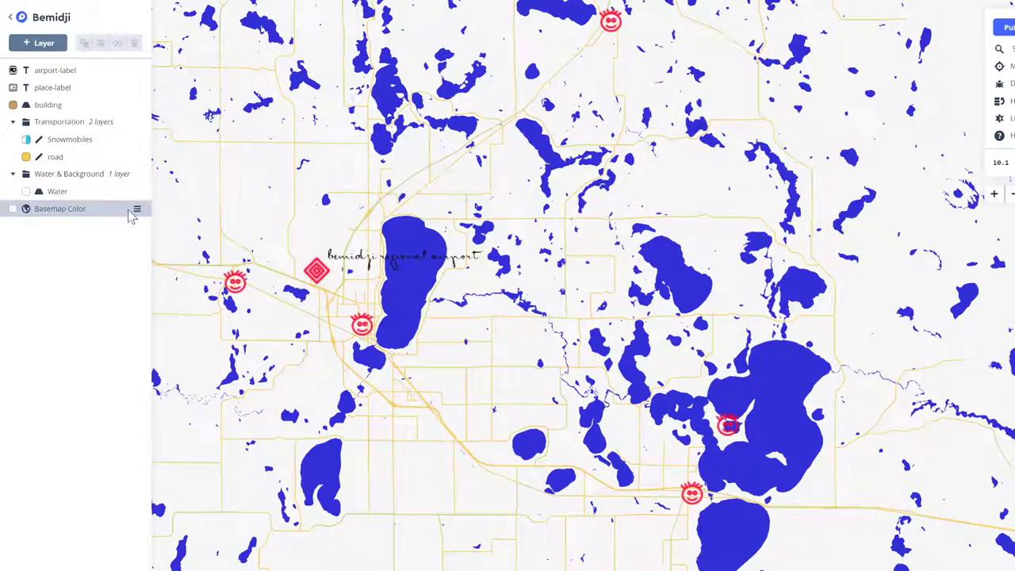
{"action": "left_click", "coordinate": [131, 210]}
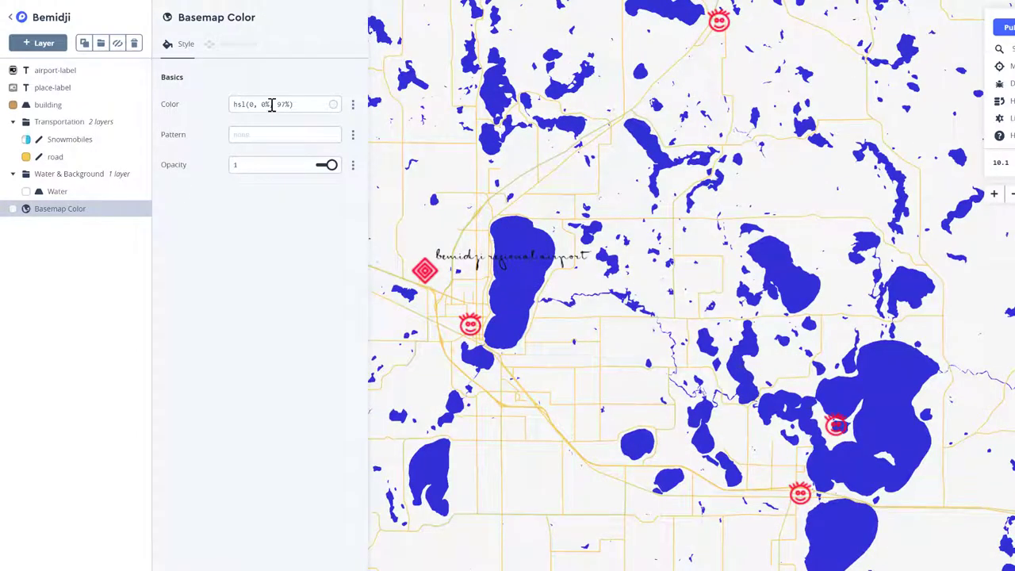
{"action": "left_click", "coordinate": [333, 105]}
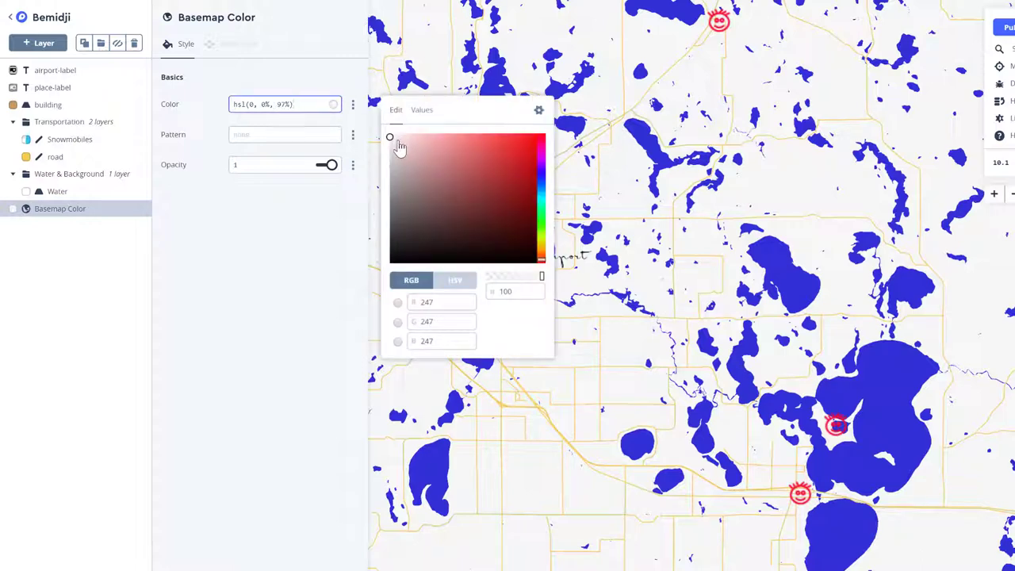
{"action": "left_click", "coordinate": [354, 107]}
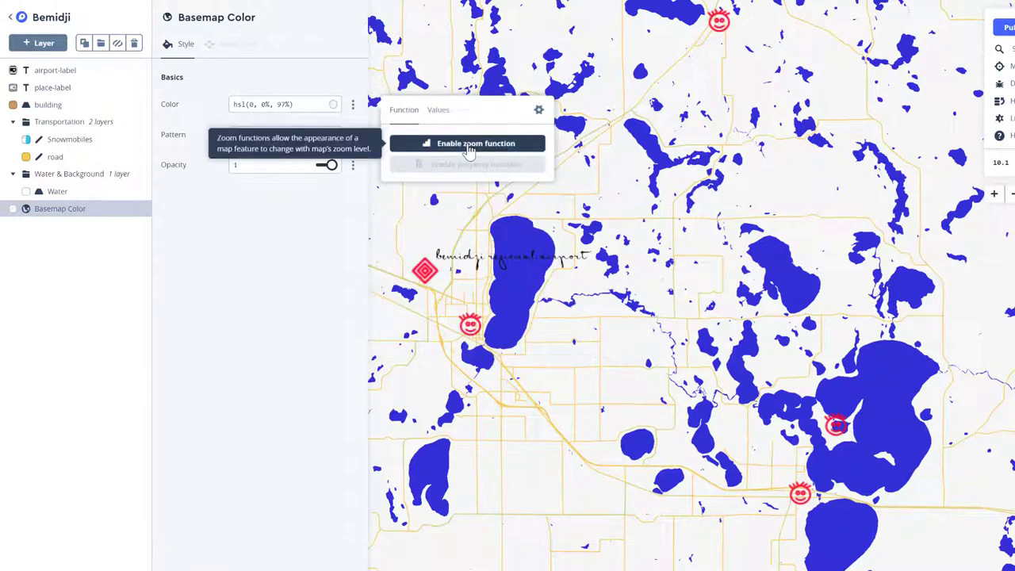
Enable a zoom function on the basemap colour and make the zoom 22 stop black.
{"action": "left_click", "coordinate": [470, 147]}
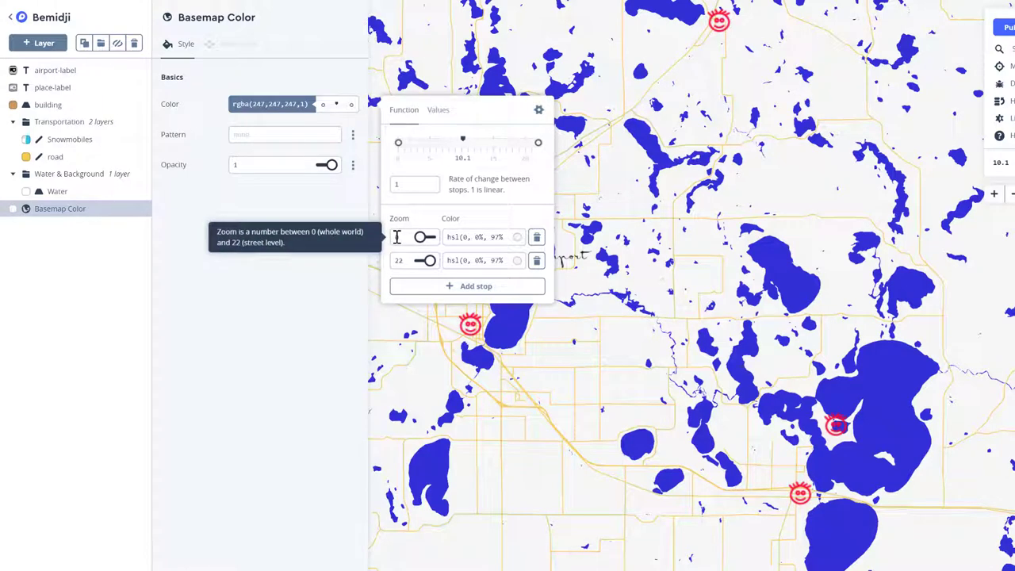
{"action": "left_click", "coordinate": [516, 261]}
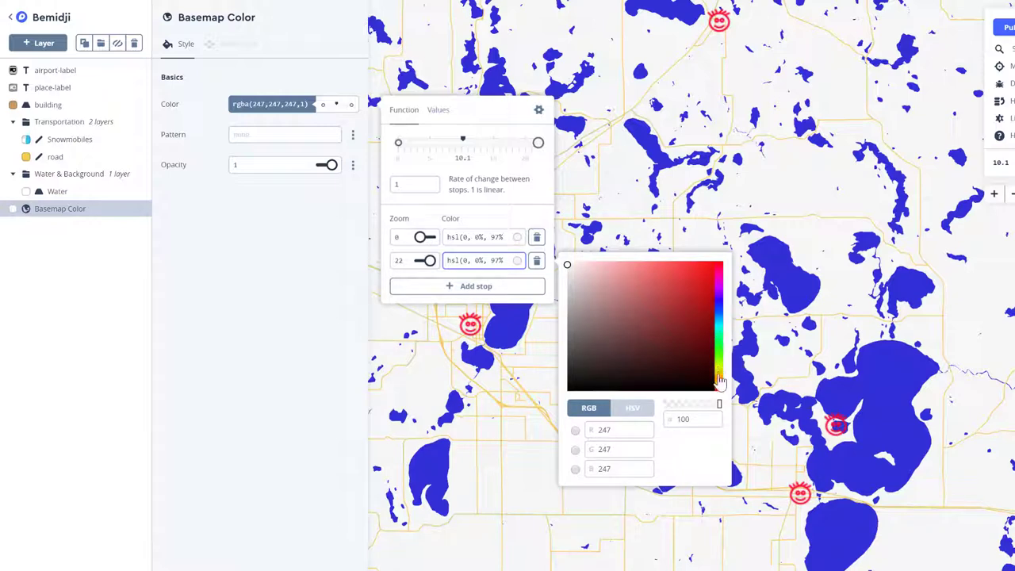
{"action": "left_click_drag", "start_coordinate": [718, 380], "coordinate": [721, 379]}
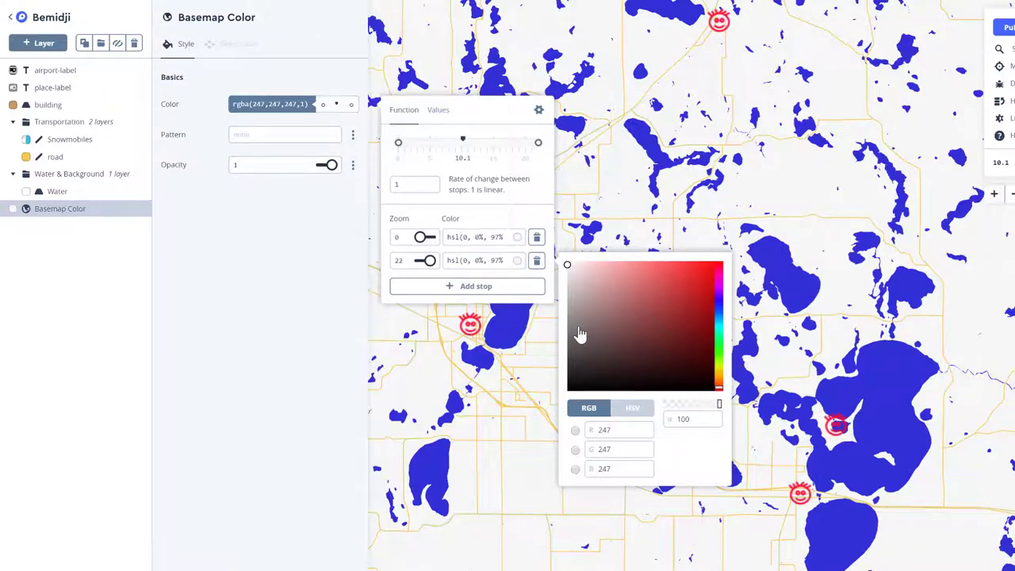
{"action": "left_click", "coordinate": [603, 328]}
{"action": "left_click_drag", "start_coordinate": [603, 329], "coordinate": [568, 391]}
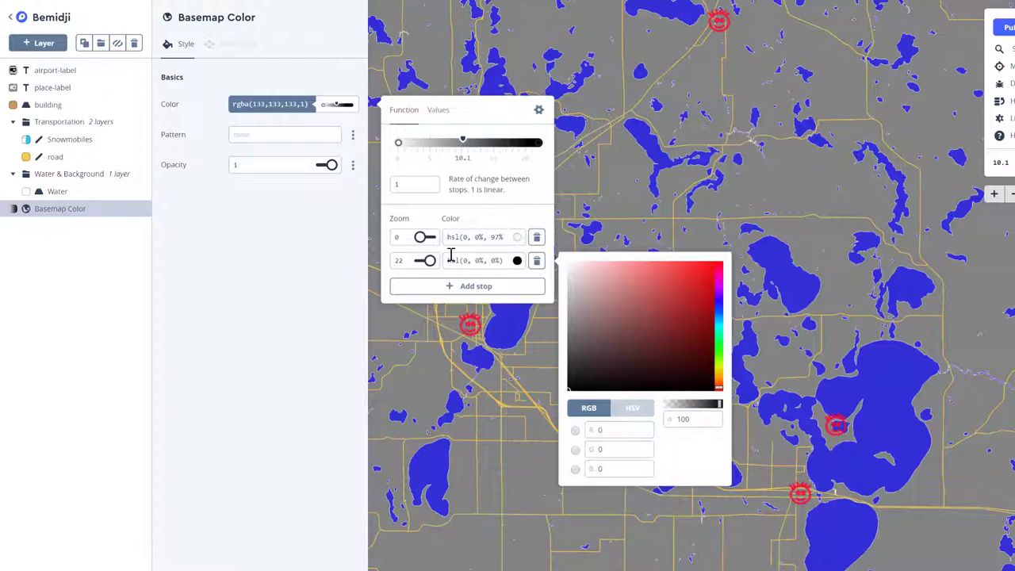
Insert a basemap colour stop at zoom 10 with mid grey hsl(0, 0%, 40%).
{"action": "left_click", "coordinate": [394, 236]}
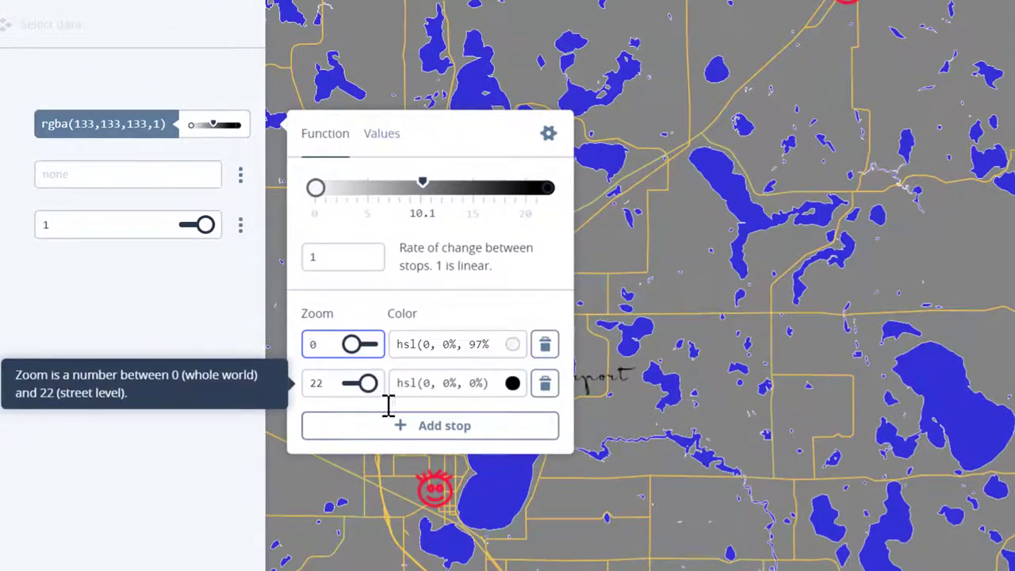
{"action": "left_click", "coordinate": [407, 432]}
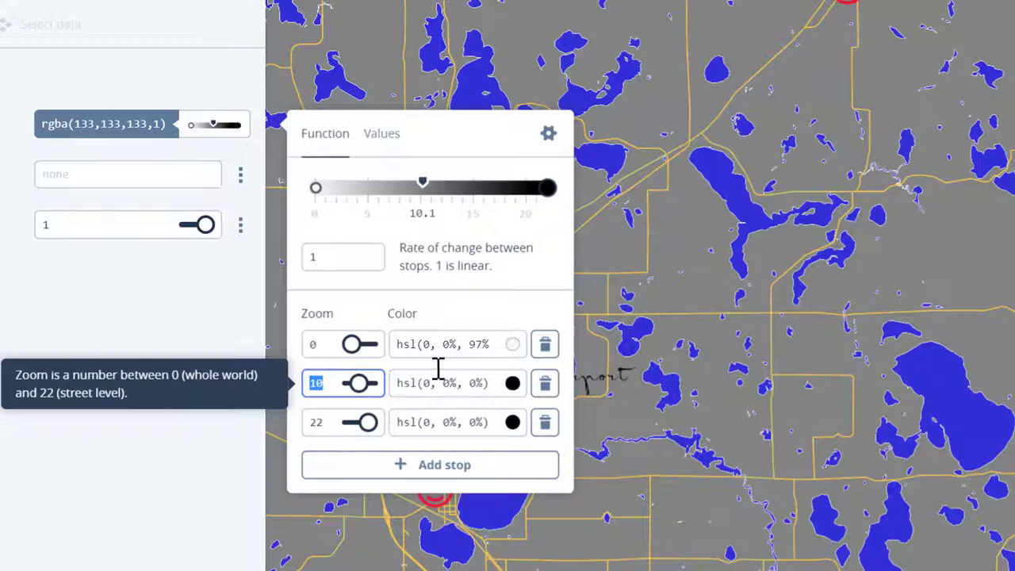
{"action": "left_click", "coordinate": [511, 393]}
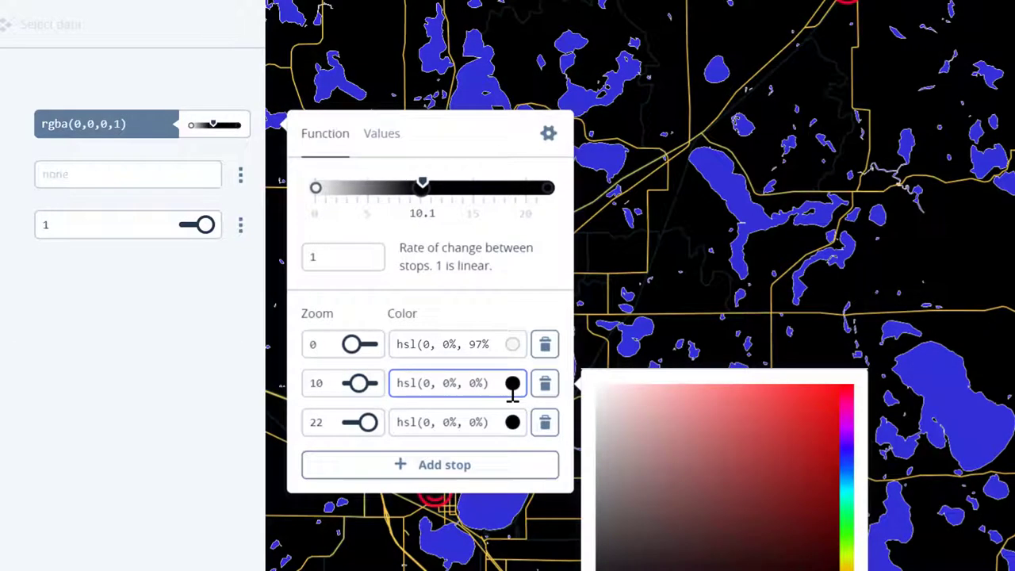
{"action": "left_click", "coordinate": [510, 345]}
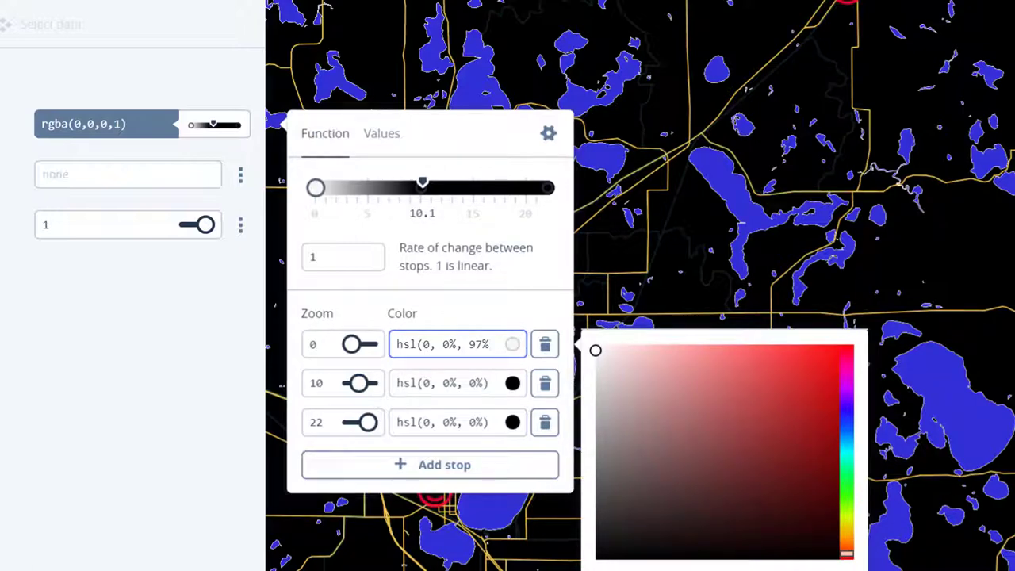
{"action": "left_click", "coordinate": [512, 384]}
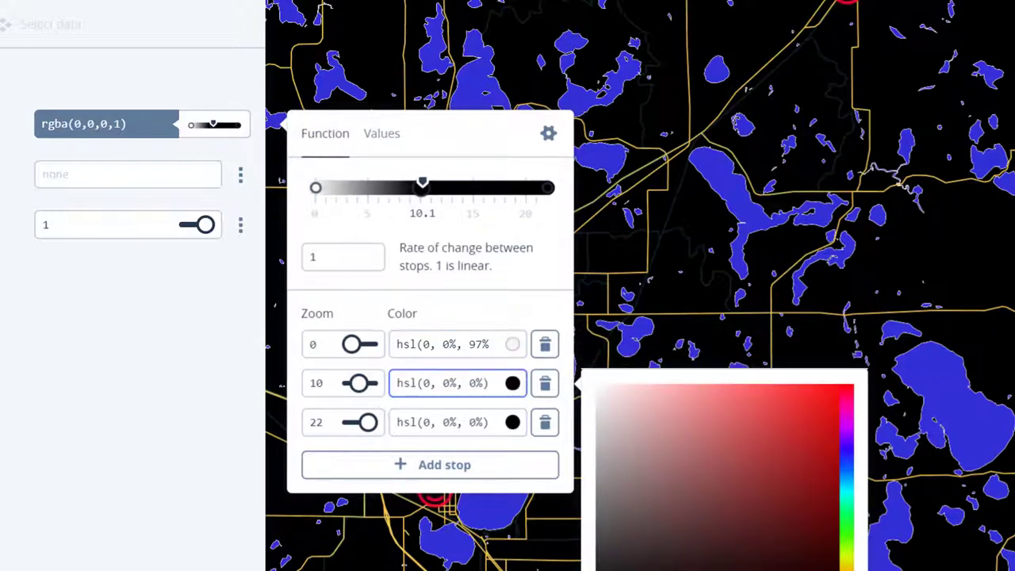
{"action": "mouse_move", "coordinate": [839, 547]}
{"action": "left_mouse_down"}
{"action": "mouse_move", "coordinate": [836, 387]}
{"action": "mouse_move", "coordinate": [846, 433]}
{"action": "mouse_move", "coordinate": [847, 387]}
{"action": "left_mouse_up"}
{"action": "mouse_move", "coordinate": [832, 387]}
{"action": "left_mouse_down"}
{"action": "mouse_move", "coordinate": [832, 499]}
{"action": "mouse_move", "coordinate": [847, 392]}
{"action": "left_mouse_up"}
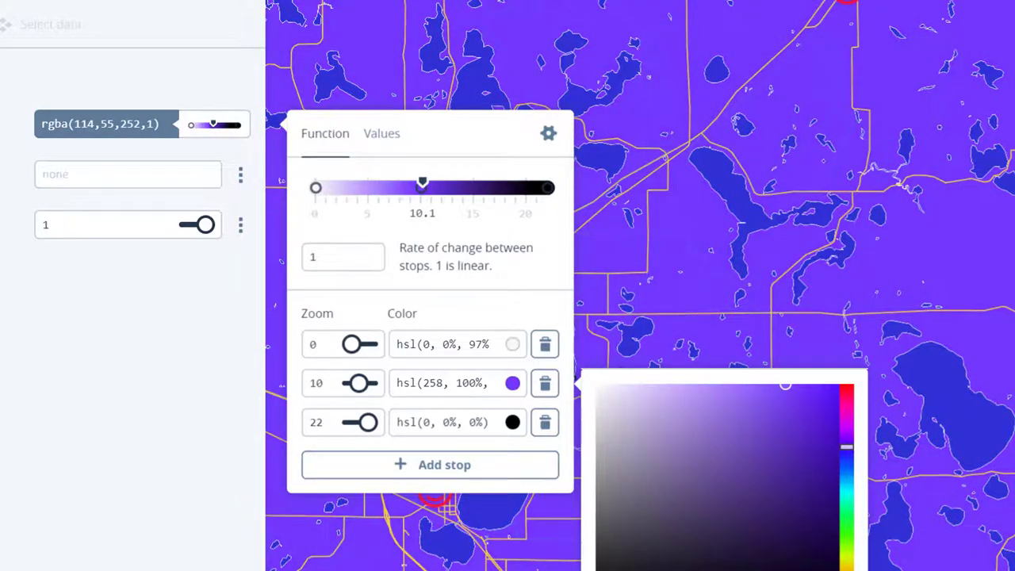
{"action": "left_click", "coordinate": [847, 515]}
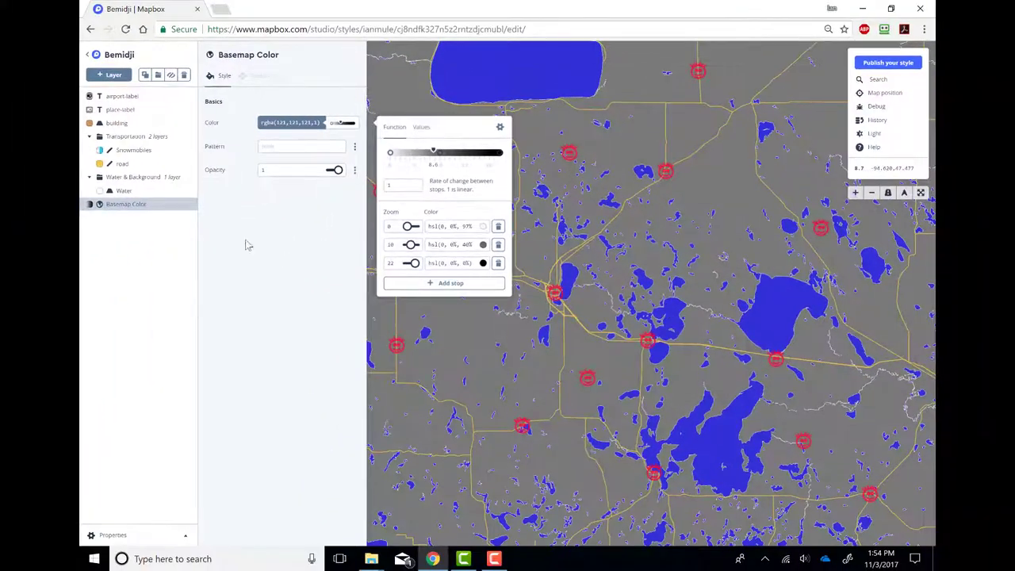
Turn Water opacity into a zoom function, 1 at zoom 0 fading to 0.2 at zoom 22.
{"action": "left_click", "coordinate": [131, 192]}
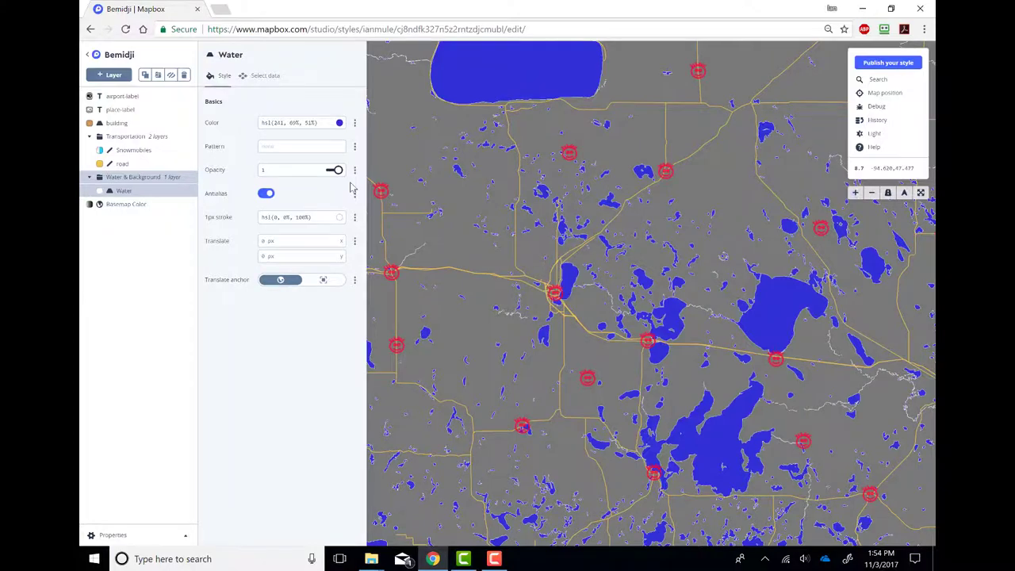
{"action": "left_click", "coordinate": [354, 170]}
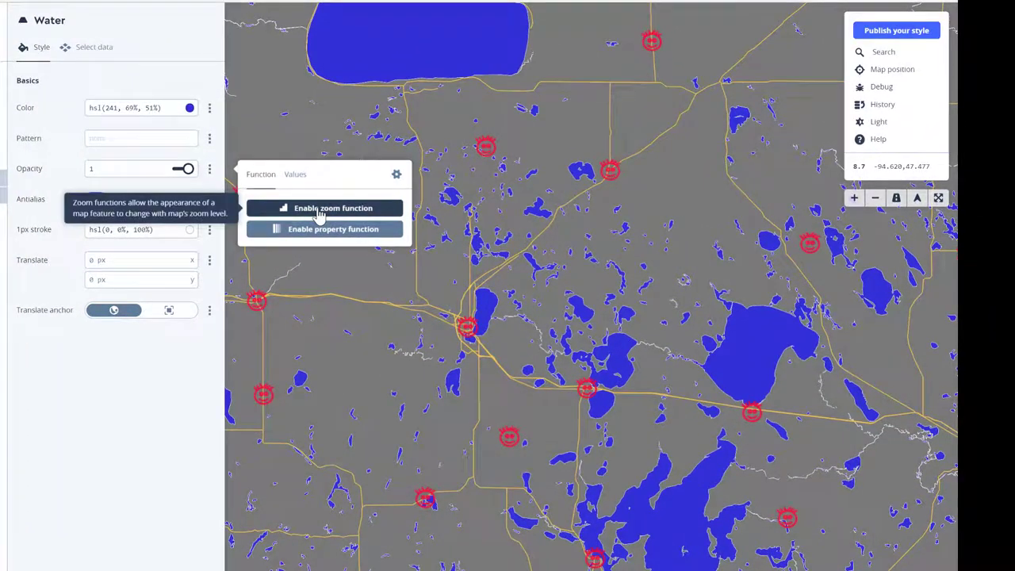
{"action": "left_click", "coordinate": [319, 210]}
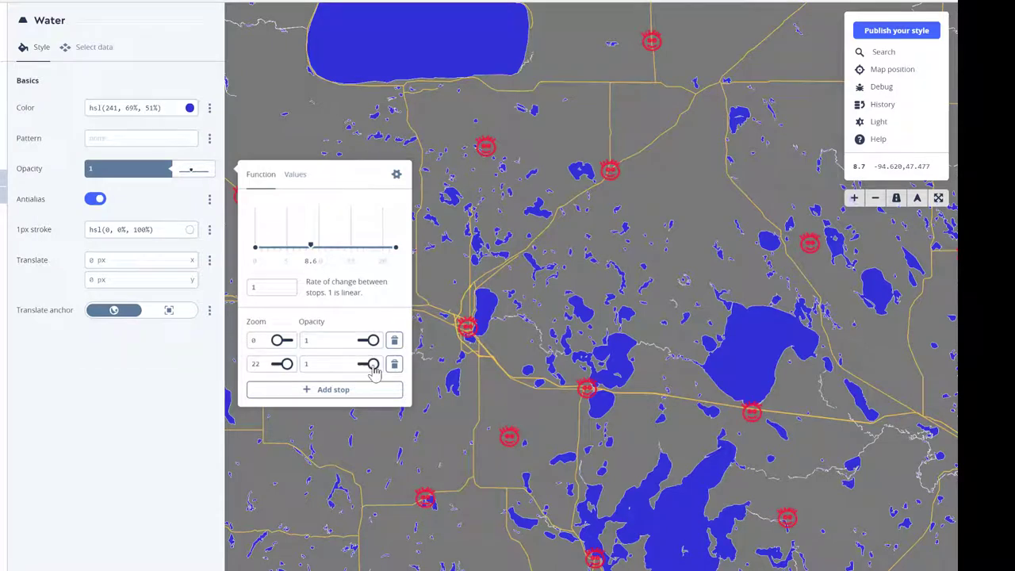
{"action": "left_click_drag", "start_coordinate": [373, 365], "coordinate": [353, 364]}
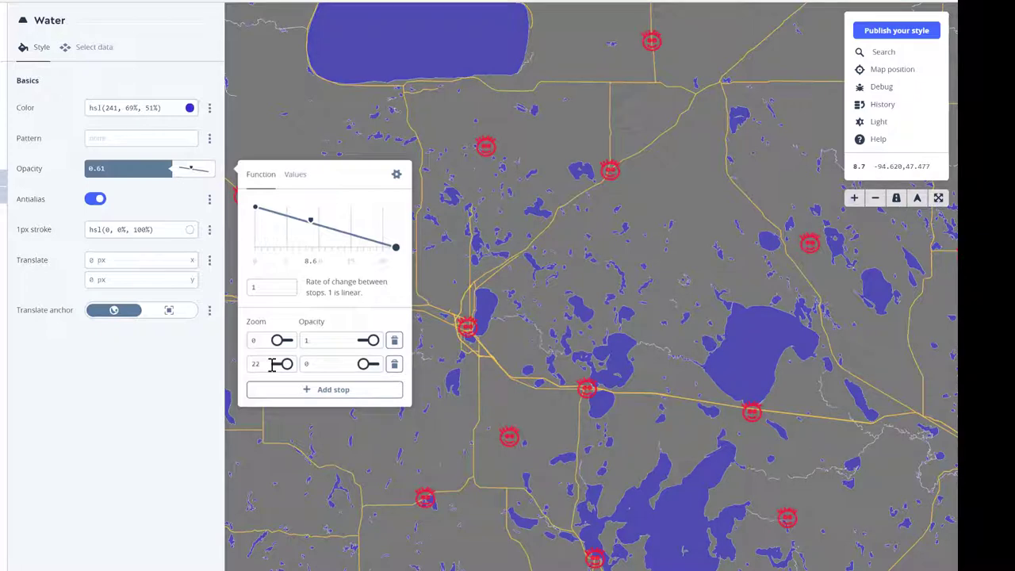
{"action": "double_click", "coordinate": [315, 364]}
{"action": "type", "text": "0.2"}
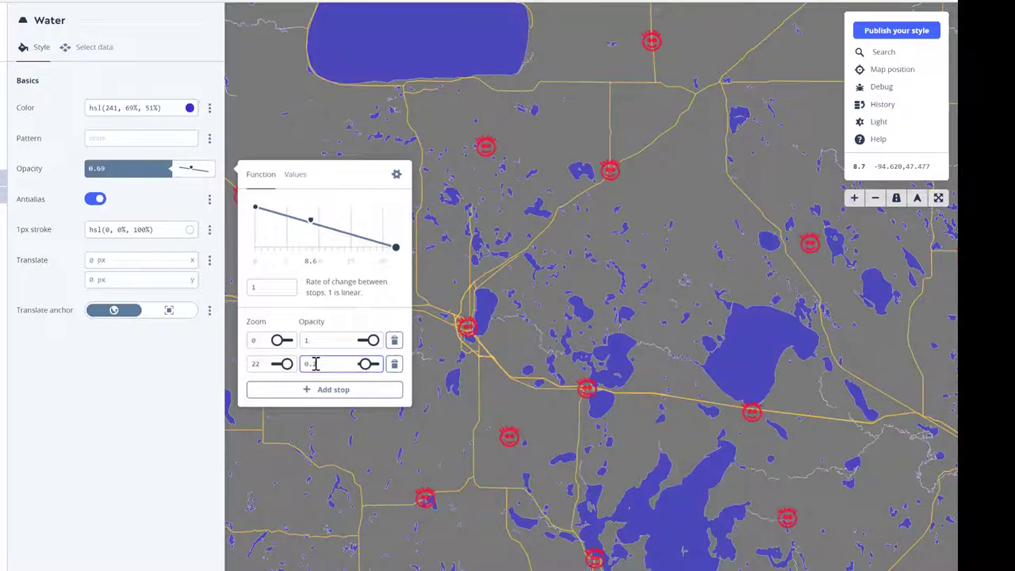
{"action": "left_click", "coordinate": [489, 410]}
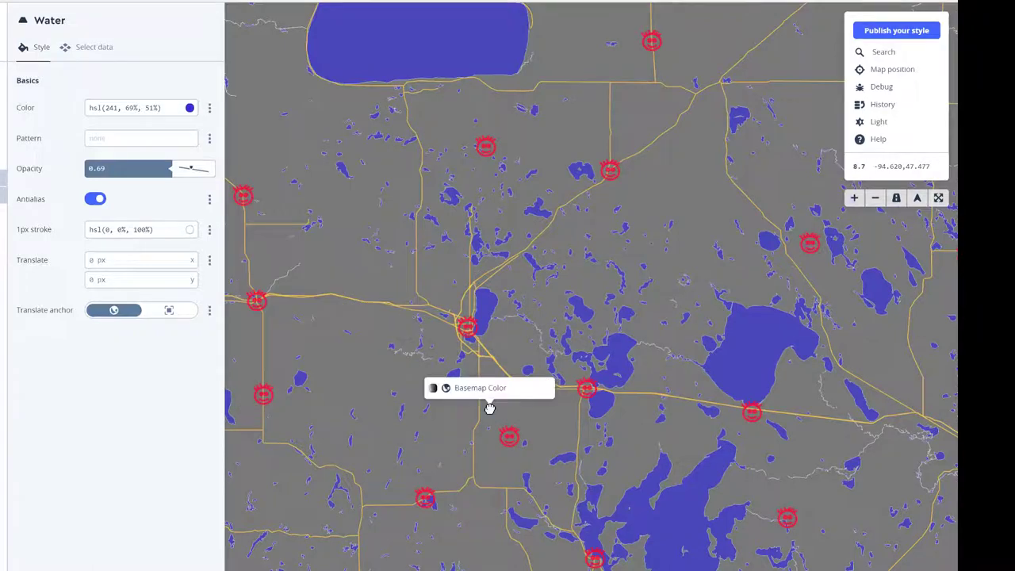
Zoom the map in and out to preview how water opacity changes with zoom.
{"action": "scroll", "coordinate": [489, 408], "scroll_direction": "up", "scroll_amount": 5}
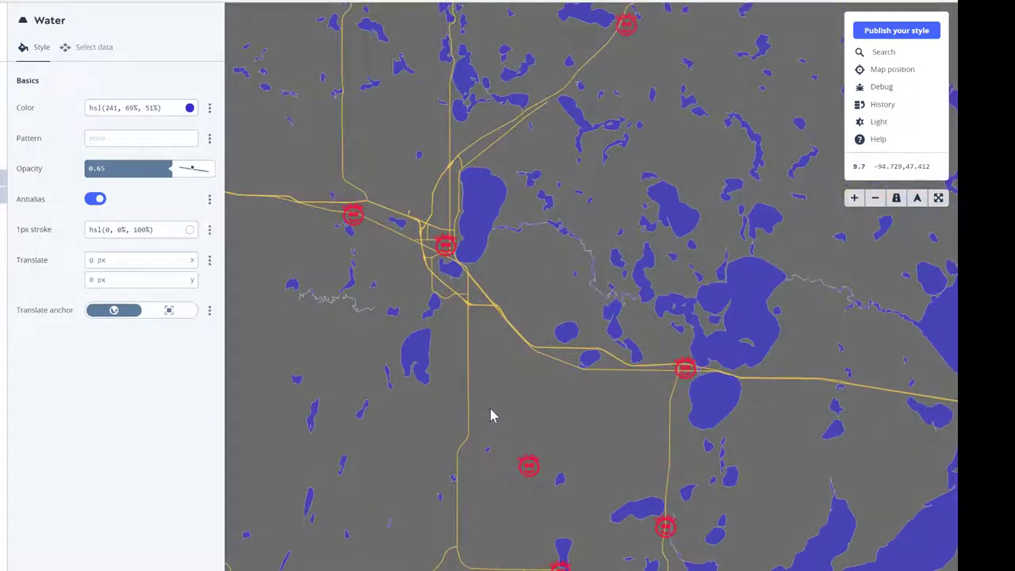
{"action": "scroll", "coordinate": [761, 317], "scroll_direction": "up", "scroll_amount": 10}
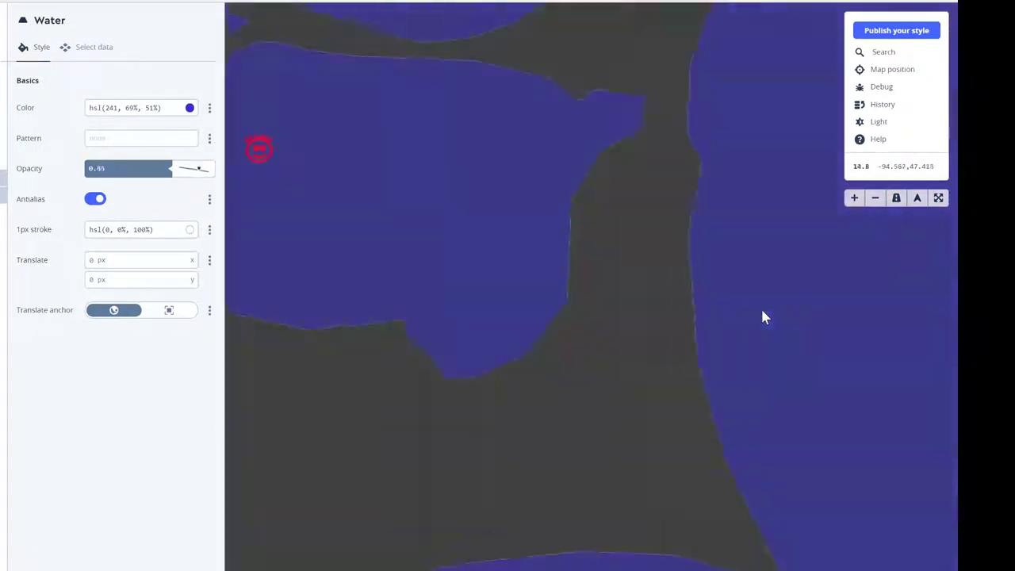
{"action": "scroll", "coordinate": [761, 317], "scroll_direction": "up", "scroll_amount": 2}
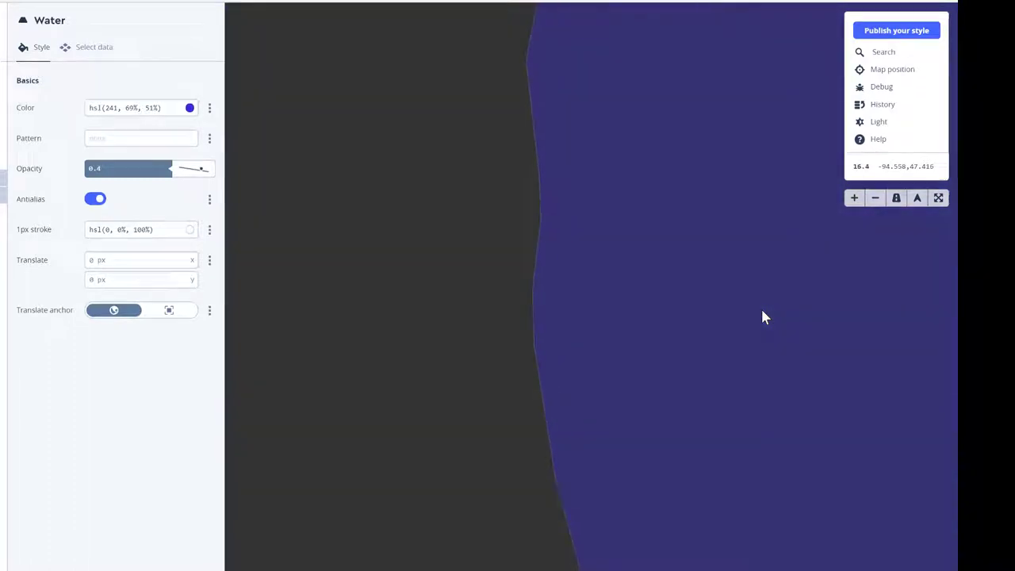
{"action": "scroll", "coordinate": [760, 317], "scroll_direction": "down", "scroll_amount": 5}
{"action": "scroll", "coordinate": [760, 317], "scroll_direction": "up", "scroll_amount": 3}
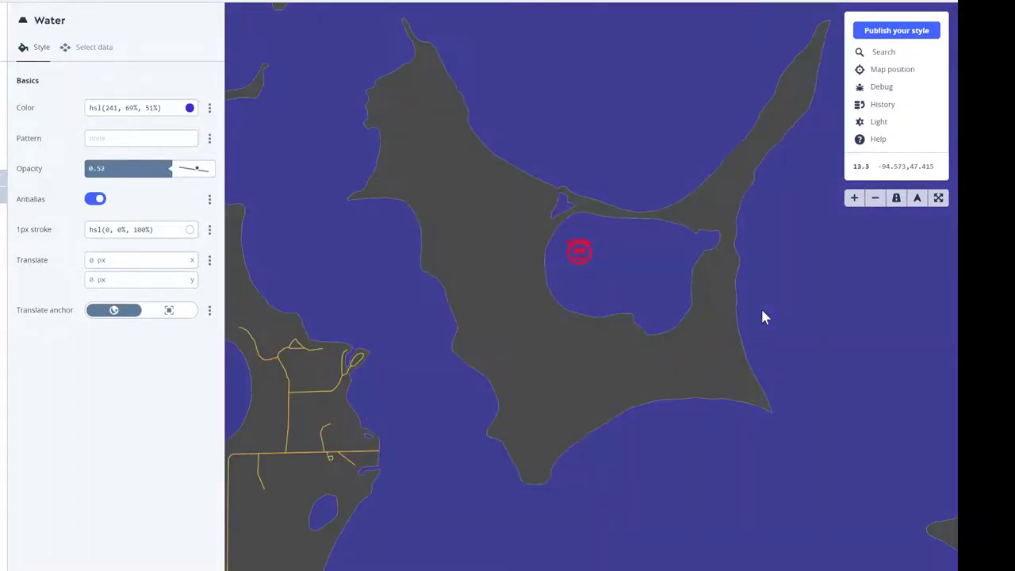
{"action": "scroll", "coordinate": [760, 317], "scroll_direction": "down", "scroll_amount": 7}
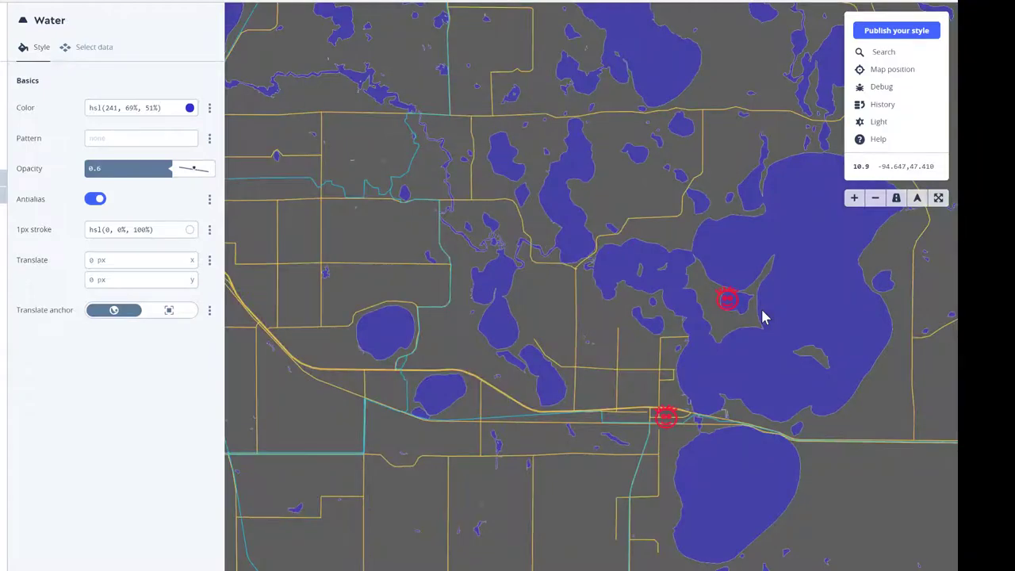
{"action": "scroll", "coordinate": [762, 317], "scroll_direction": "down", "scroll_amount": 3}
{"action": "scroll", "coordinate": [762, 317], "scroll_direction": "up", "scroll_amount": 5}
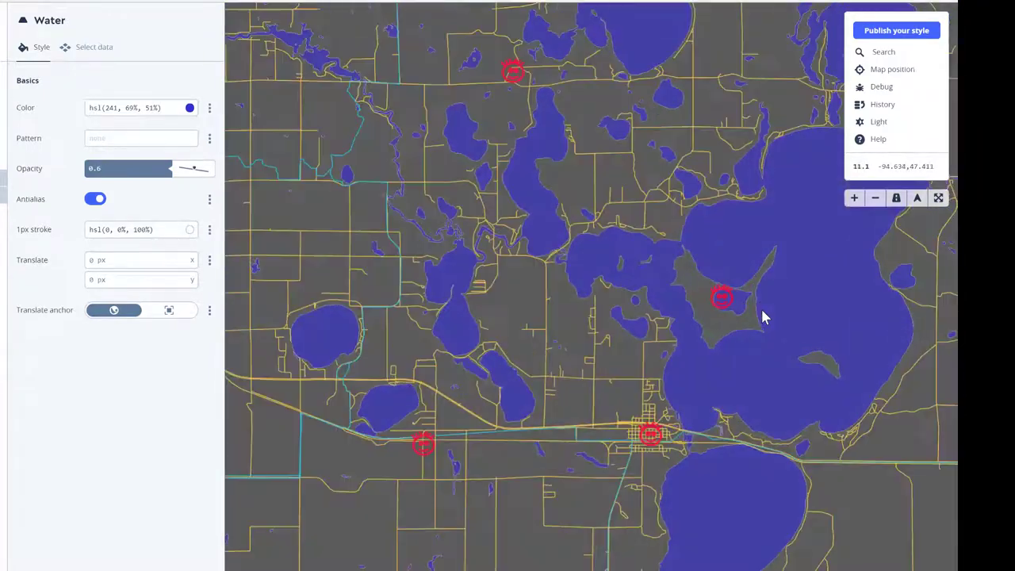
{"action": "scroll", "coordinate": [763, 317], "scroll_direction": "up", "scroll_amount": 5}
{"action": "scroll", "coordinate": [761, 317], "scroll_direction": "down", "scroll_amount": 5}
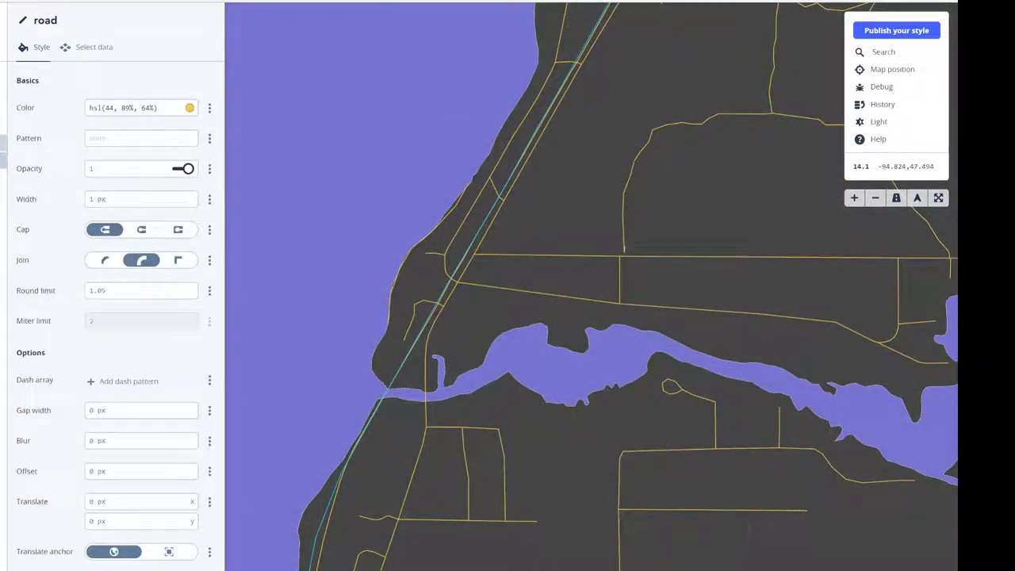
{"action": "scroll", "coordinate": [568, 252], "scroll_direction": "down", "scroll_amount": 2}
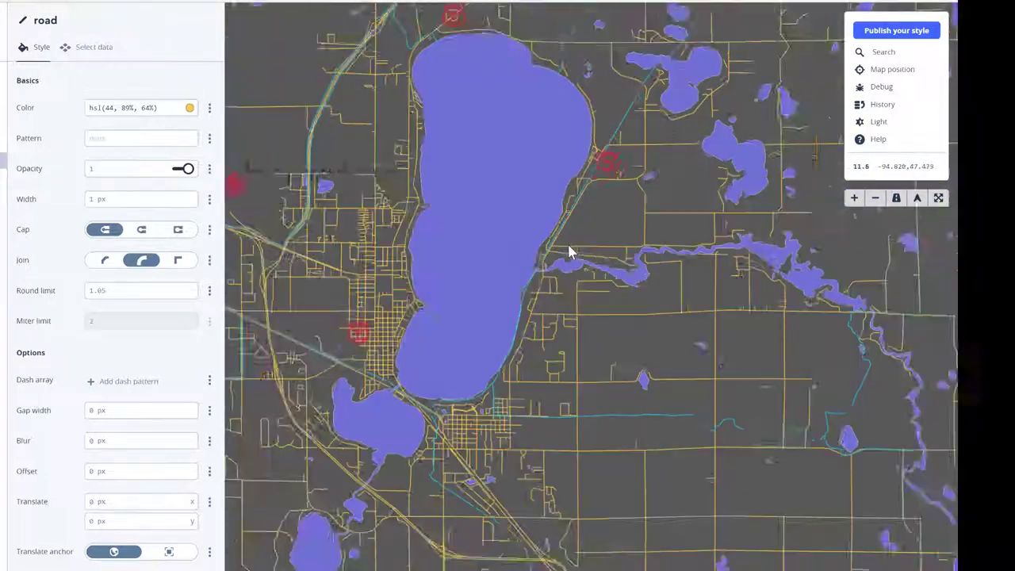
{"action": "scroll", "coordinate": [568, 252], "scroll_direction": "down", "scroll_amount": 5}
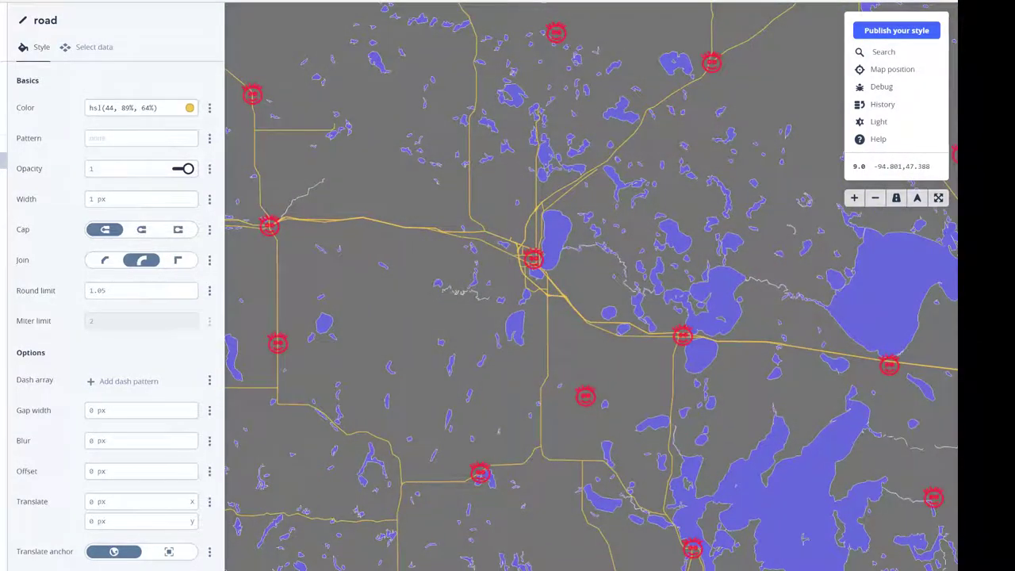
Make road opacity a zoom function: 0 at zooms 0 and 9, rising to 1 at zoom 22.
{"action": "left_click", "coordinate": [210, 170]}
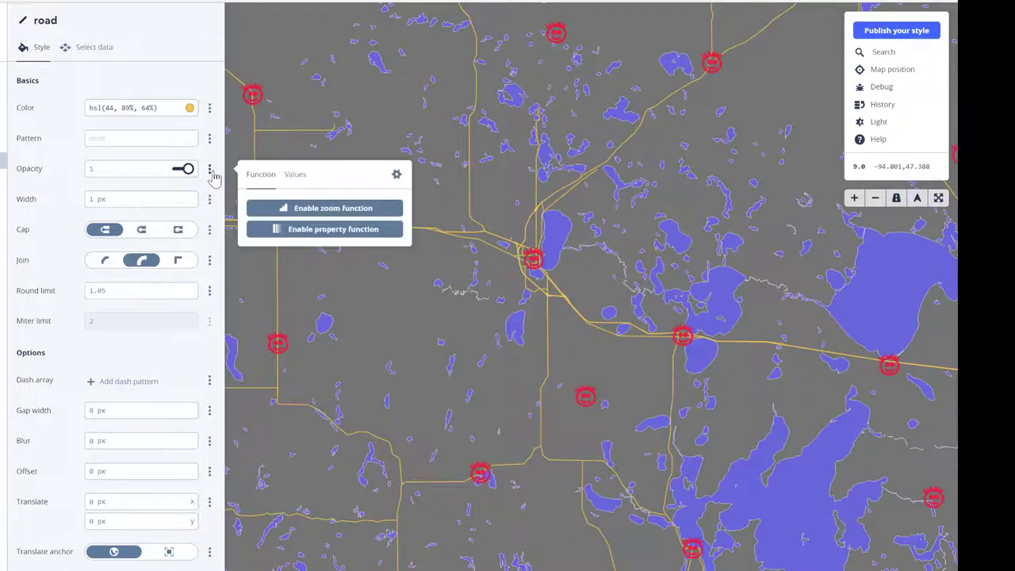
{"action": "left_click", "coordinate": [344, 211]}
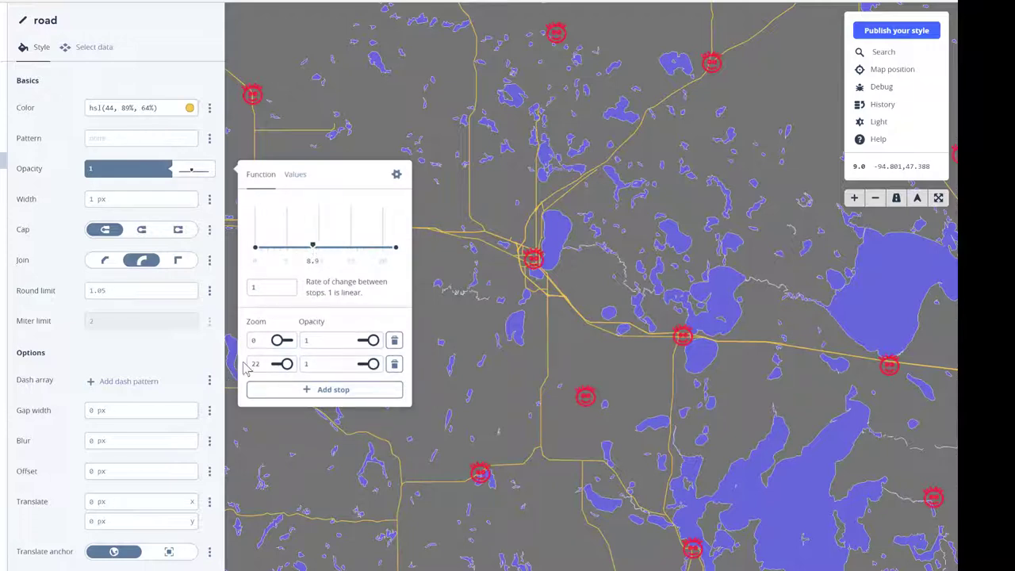
{"action": "double_click", "coordinate": [336, 339]}
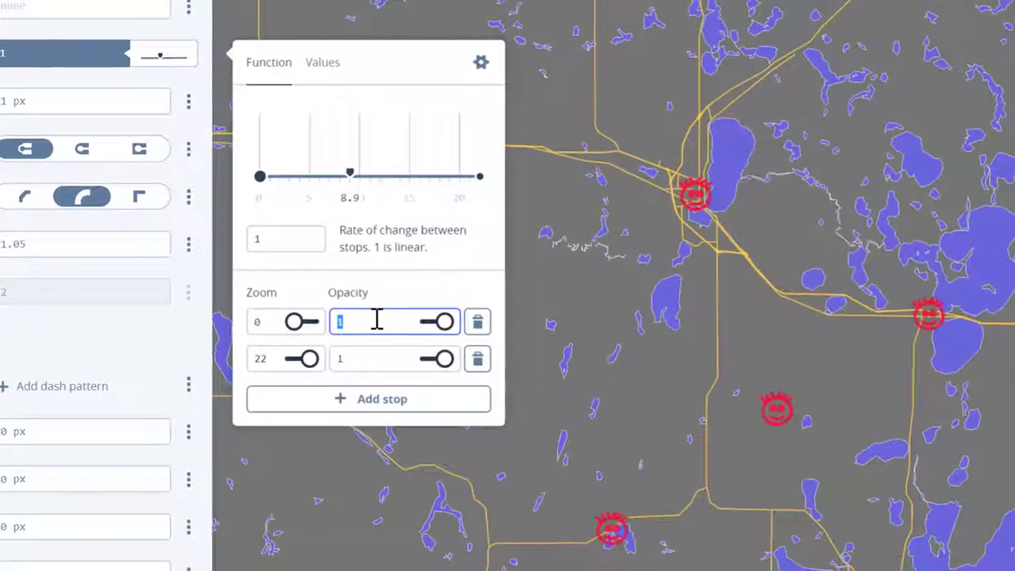
{"action": "type", "text": "0"}
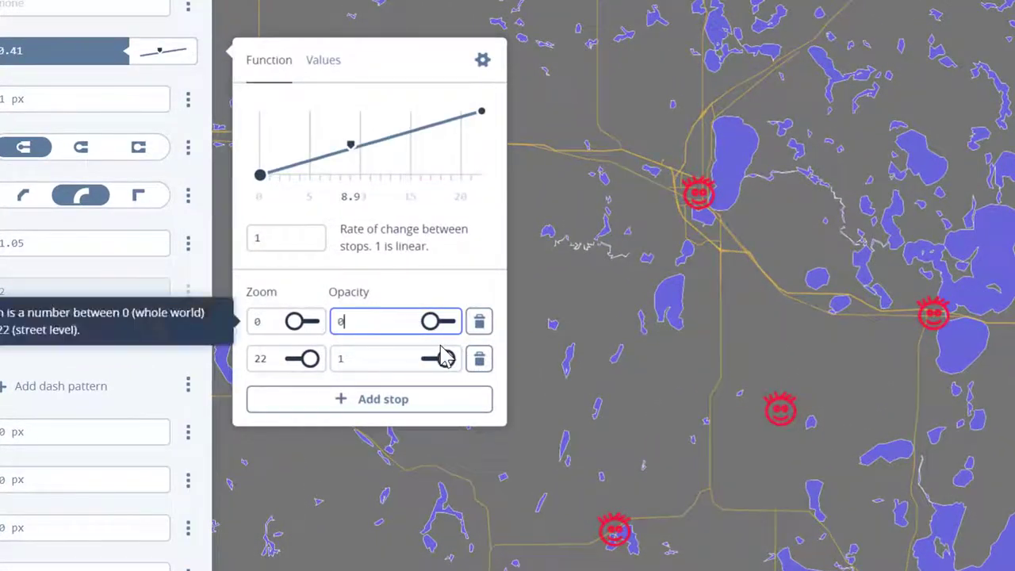
{"action": "left_click", "coordinate": [358, 401]}
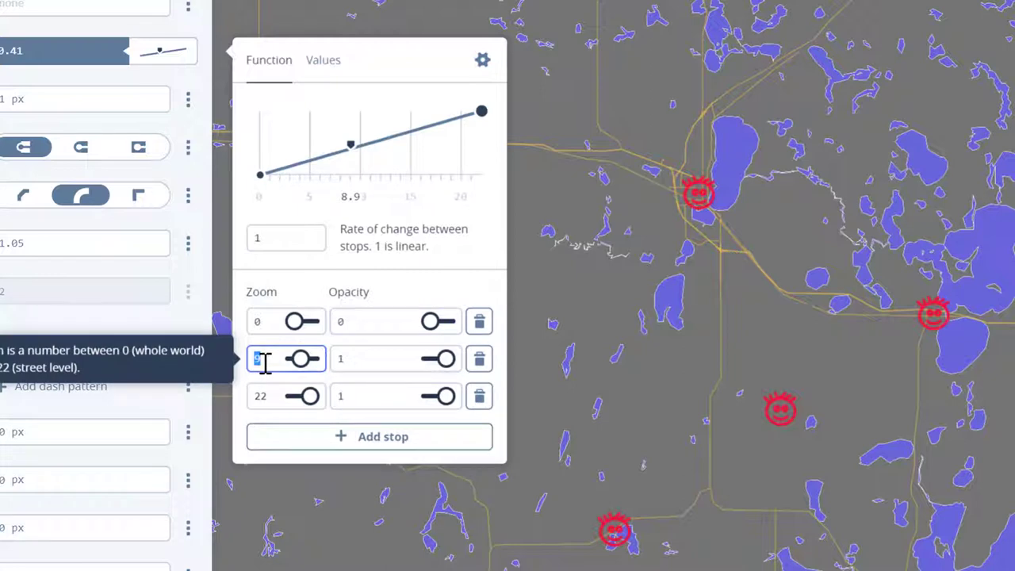
{"action": "double_click", "coordinate": [353, 359]}
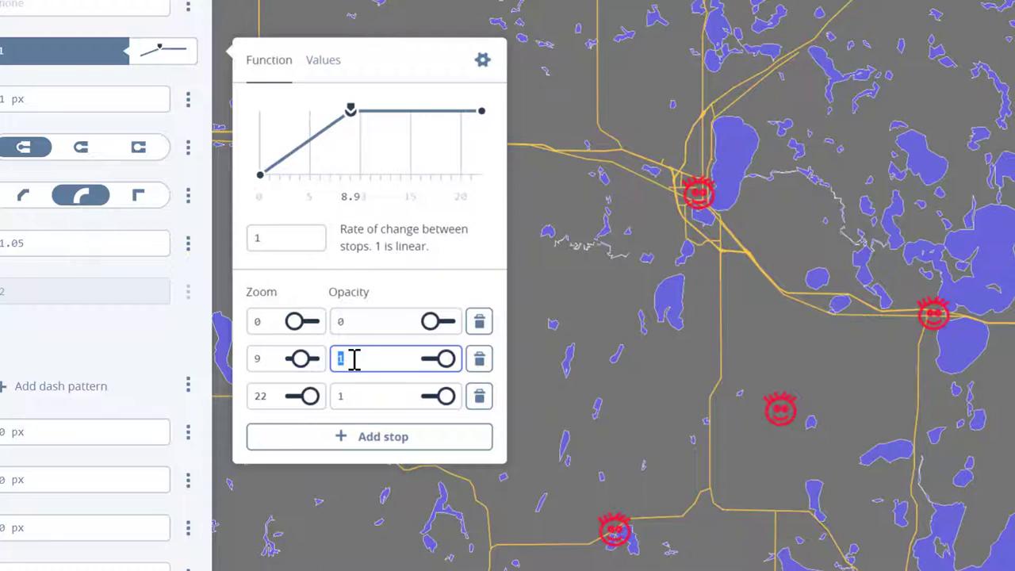
{"action": "type", "text": "0"}
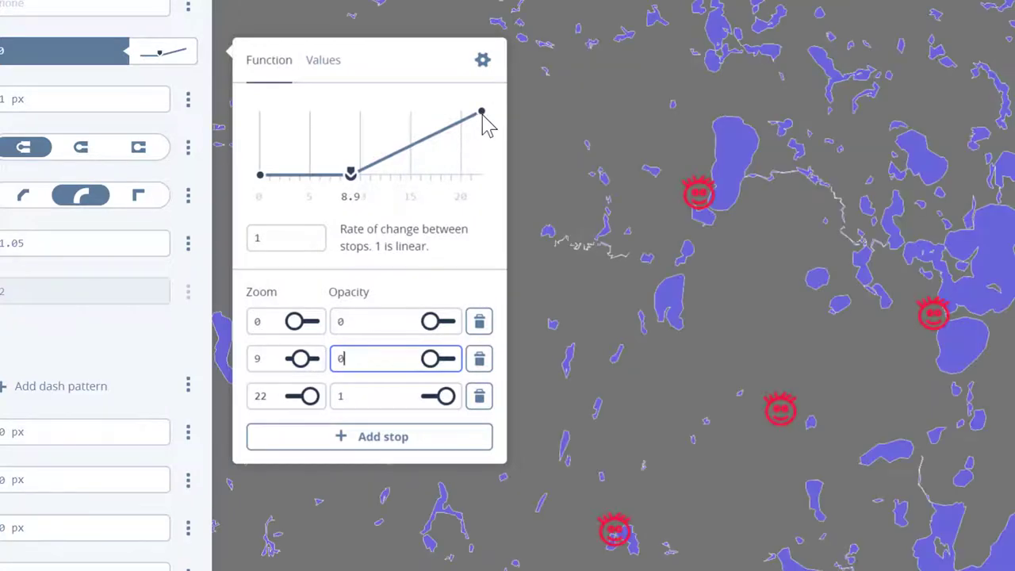
Close the opacity editor and pan the map to bring the big lake into view.
{"action": "left_click", "coordinate": [731, 218]}
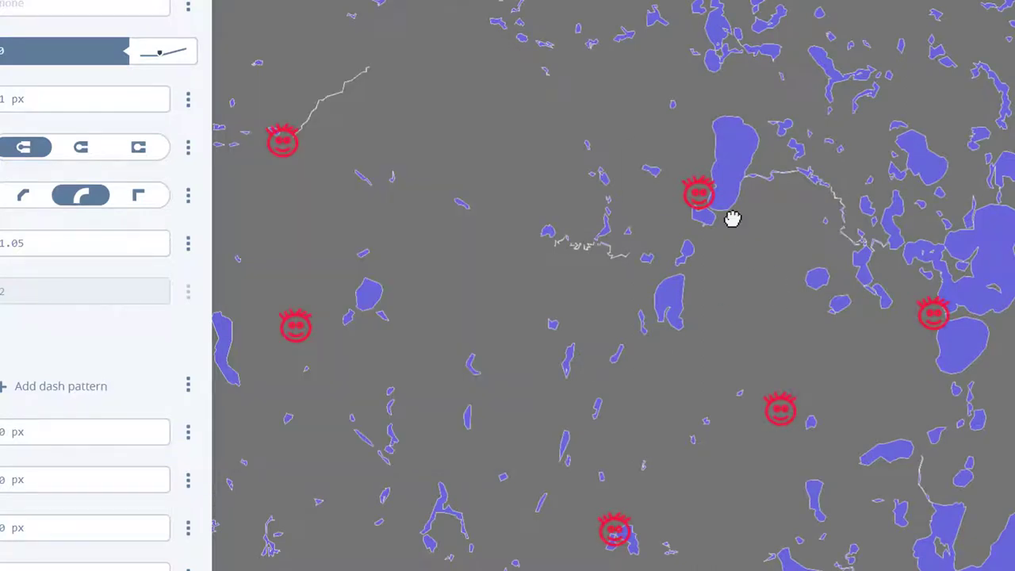
{"action": "left_click", "coordinate": [763, 410]}
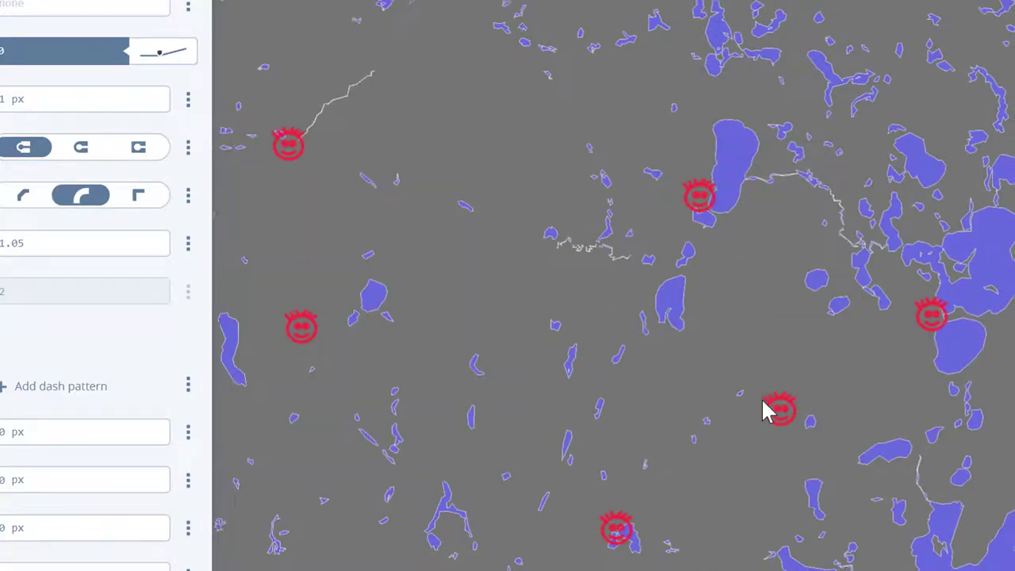
{"action": "scroll", "coordinate": [763, 408], "scroll_direction": "down", "scroll_amount": 5}
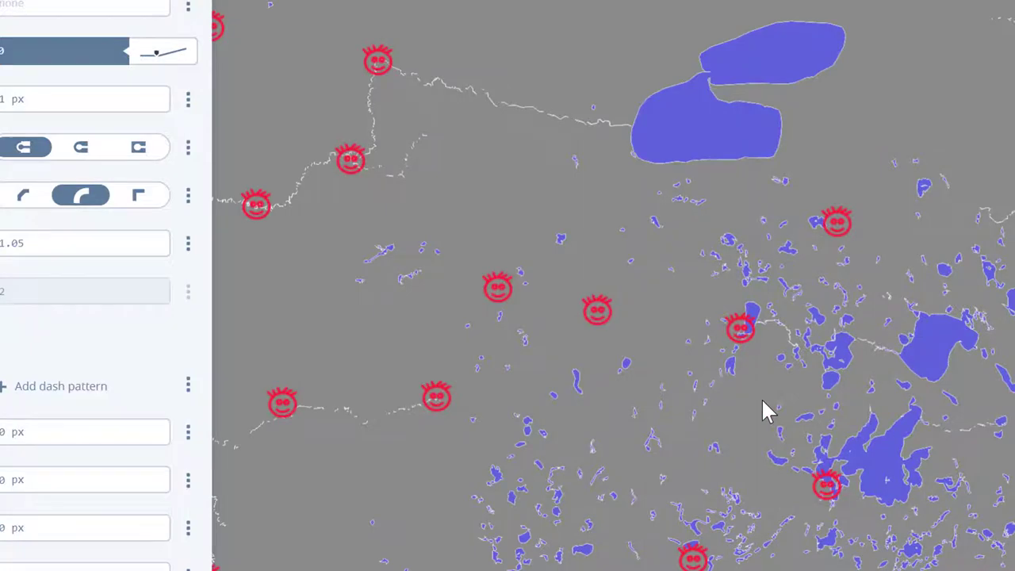
{"action": "left_click_drag", "start_coordinate": [835, 536], "coordinate": [589, 83]}
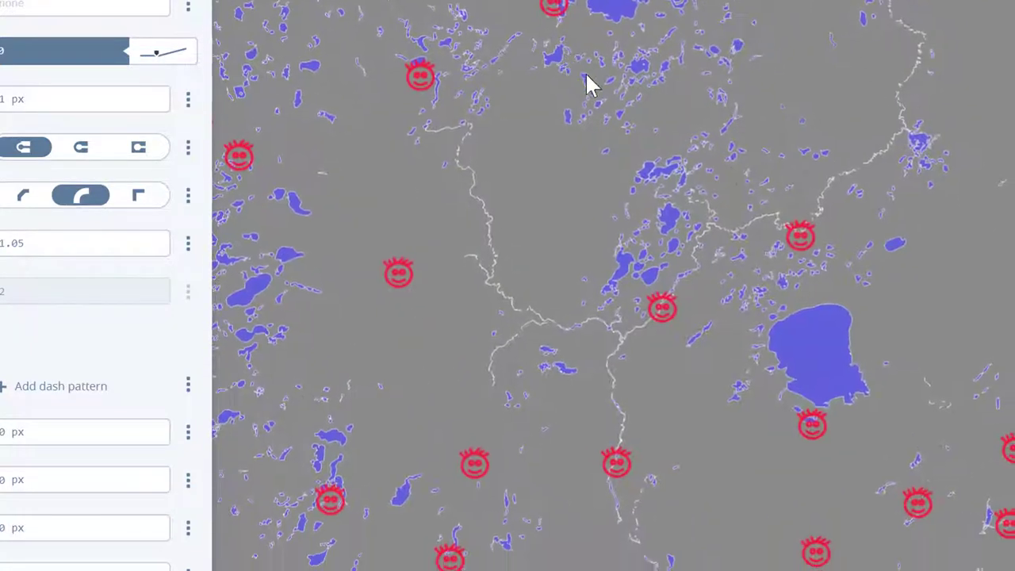
{"action": "left_click_drag", "start_coordinate": [914, 426], "coordinate": [476, 567]}
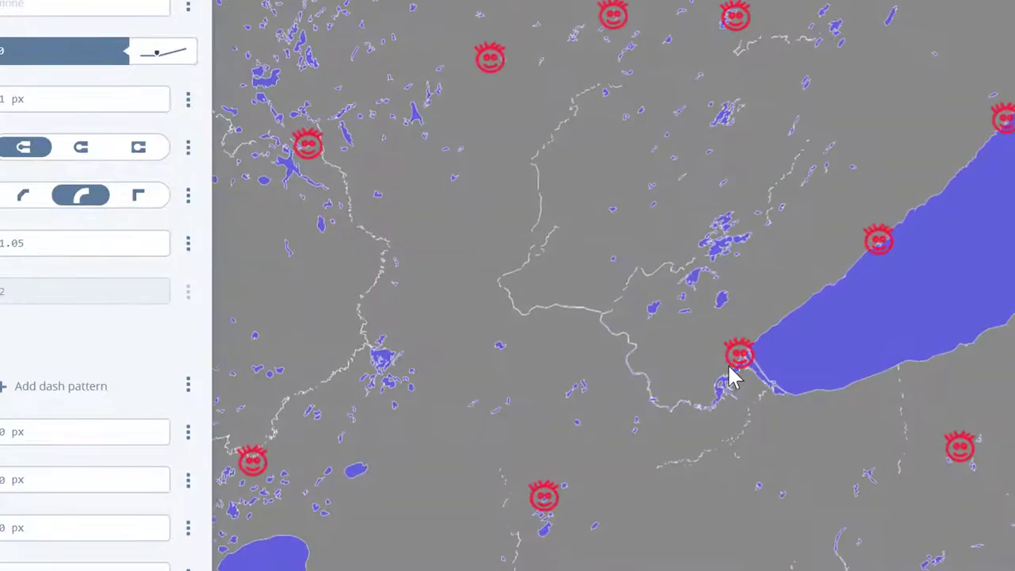
Zoom in and out to watch the roads fade out and reappear.
{"action": "scroll", "coordinate": [733, 379], "scroll_direction": "up", "scroll_amount": 3}
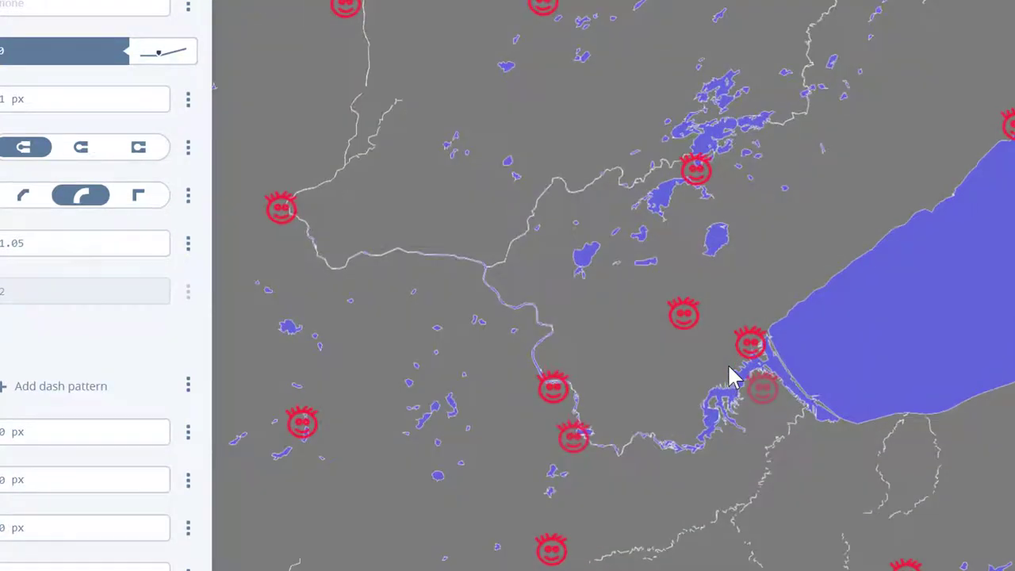
{"action": "scroll", "coordinate": [731, 376], "scroll_direction": "up", "scroll_amount": 3}
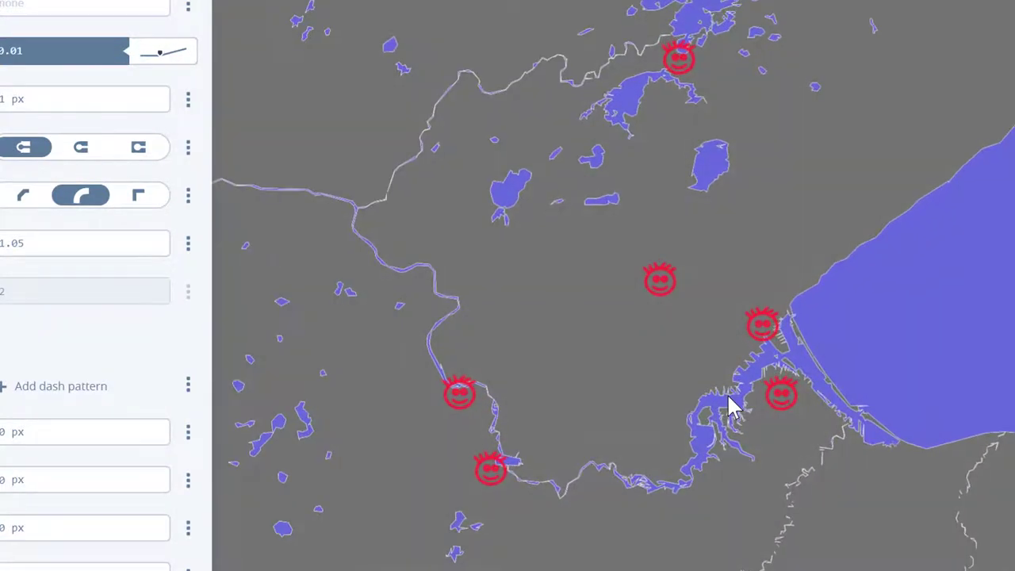
{"action": "scroll", "coordinate": [732, 406], "scroll_direction": "up", "scroll_amount": 3}
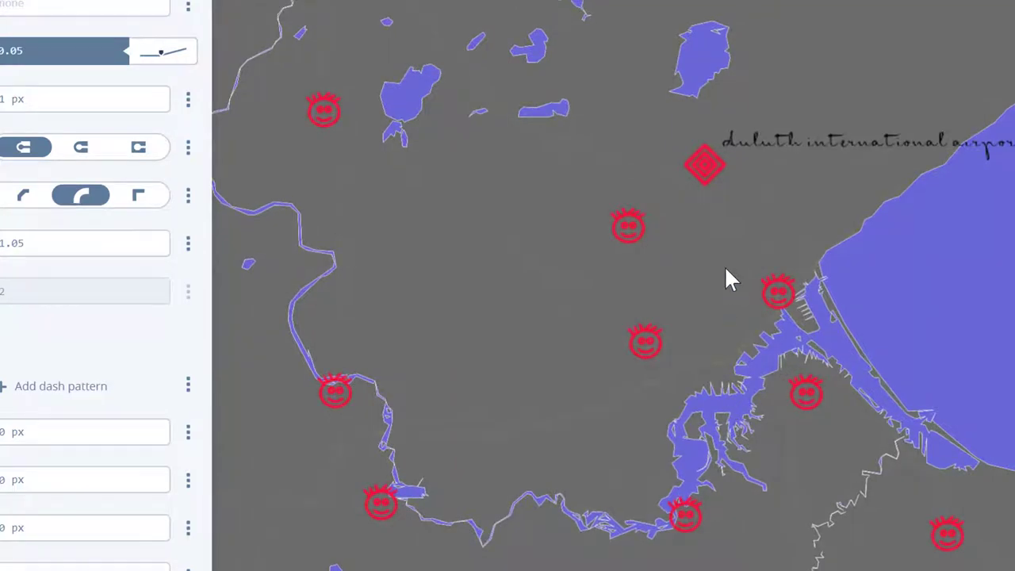
{"action": "scroll", "coordinate": [724, 312], "scroll_direction": "up", "scroll_amount": 3}
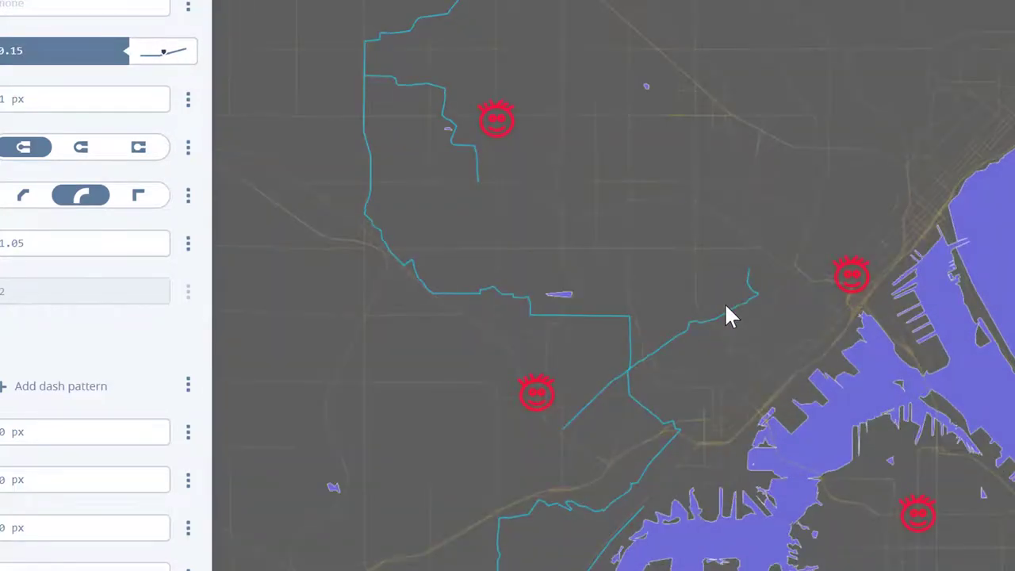
{"action": "scroll", "coordinate": [726, 311], "scroll_direction": "up", "scroll_amount": 3}
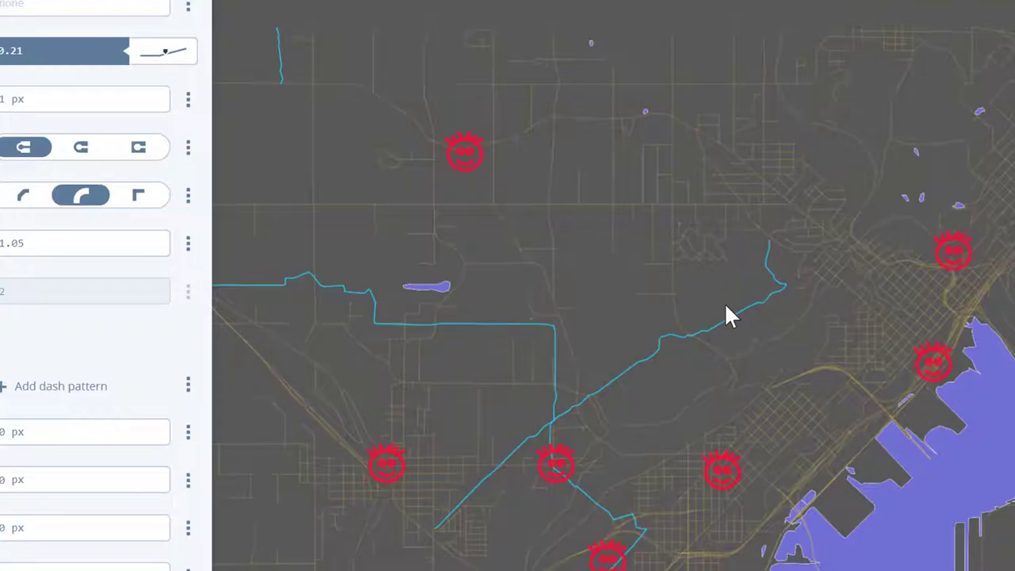
{"action": "scroll", "coordinate": [727, 313], "scroll_direction": "down", "scroll_amount": 5}
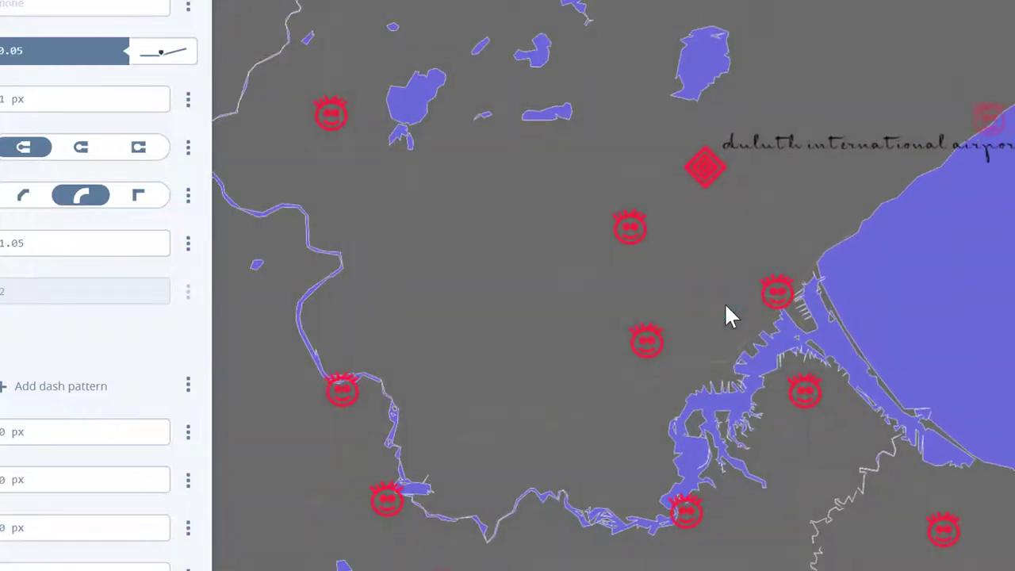
{"action": "scroll", "coordinate": [729, 315], "scroll_direction": "up", "scroll_amount": 4}
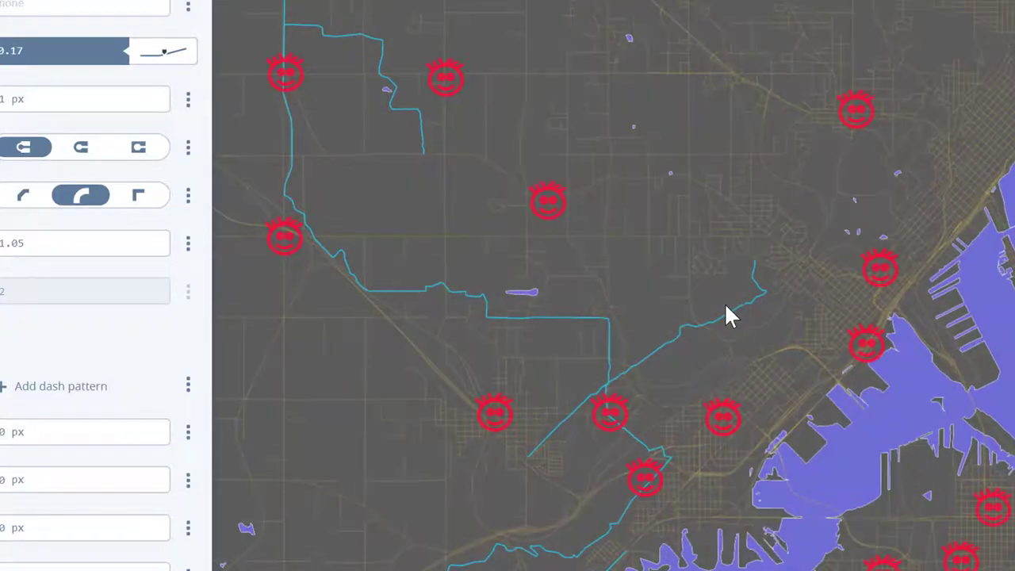
{"action": "scroll", "coordinate": [726, 309], "scroll_direction": "down", "scroll_amount": 3}
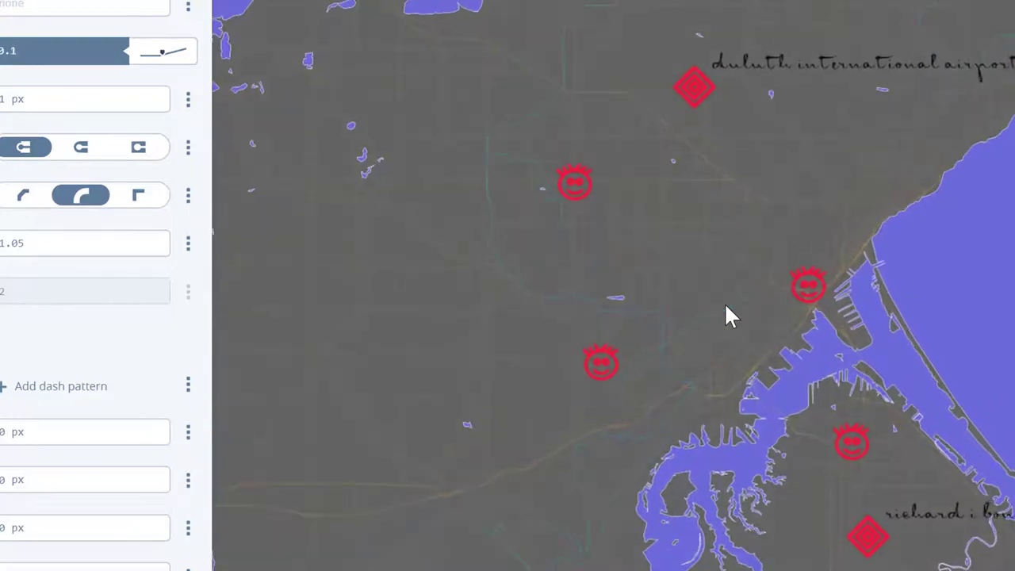
{"action": "scroll", "coordinate": [726, 307], "scroll_direction": "up", "scroll_amount": 1}
{"action": "scroll", "coordinate": [725, 307], "scroll_direction": "down", "scroll_amount": 3}
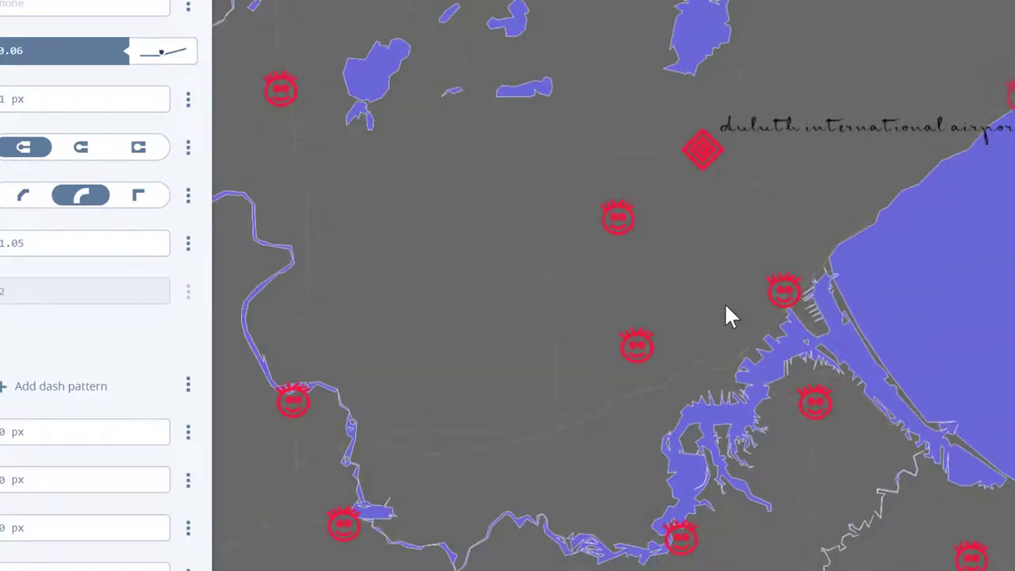
{"action": "scroll", "coordinate": [725, 308], "scroll_direction": "up", "scroll_amount": 4}
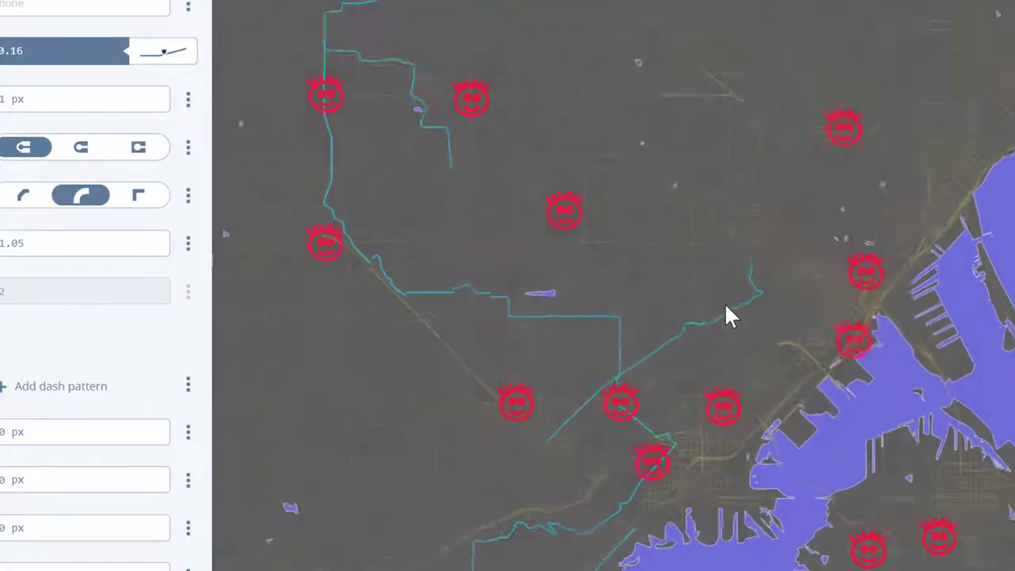
{"action": "scroll", "coordinate": [725, 312], "scroll_direction": "up", "scroll_amount": 2}
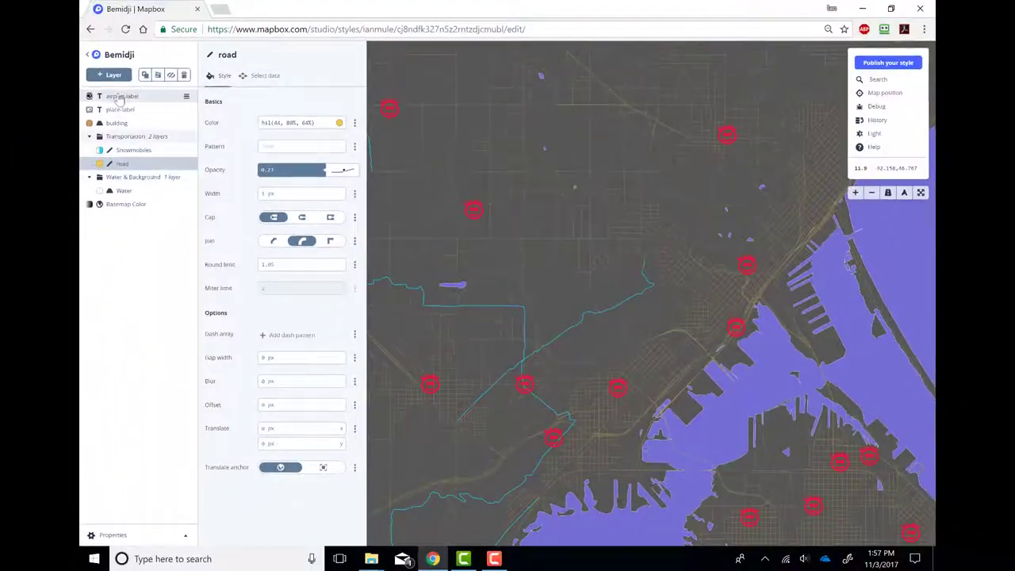
Enable zoom functions on the place-label layer's icon image and icon opacity.
{"action": "left_click", "coordinate": [121, 111]}
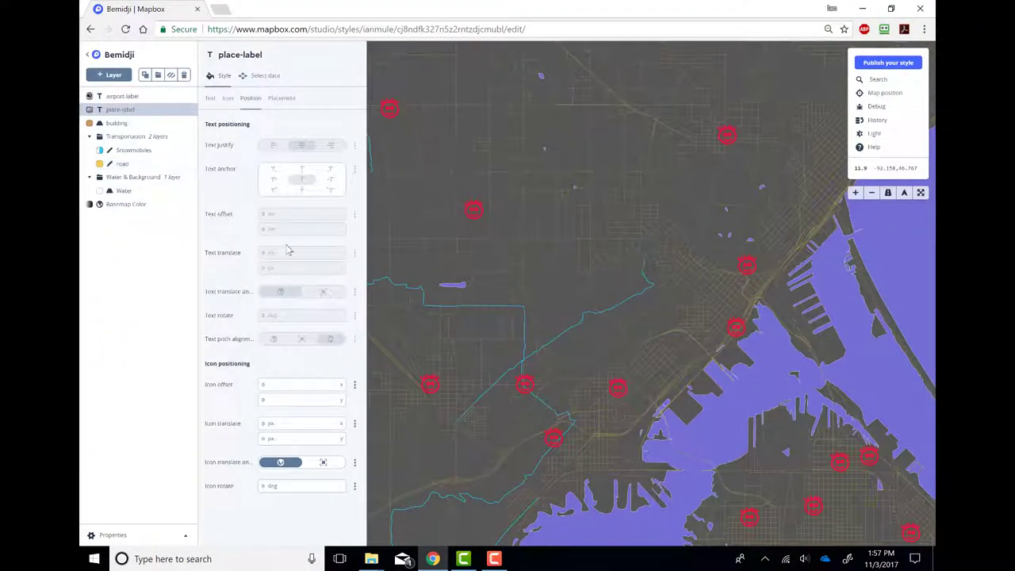
{"action": "left_click", "coordinate": [228, 99]}
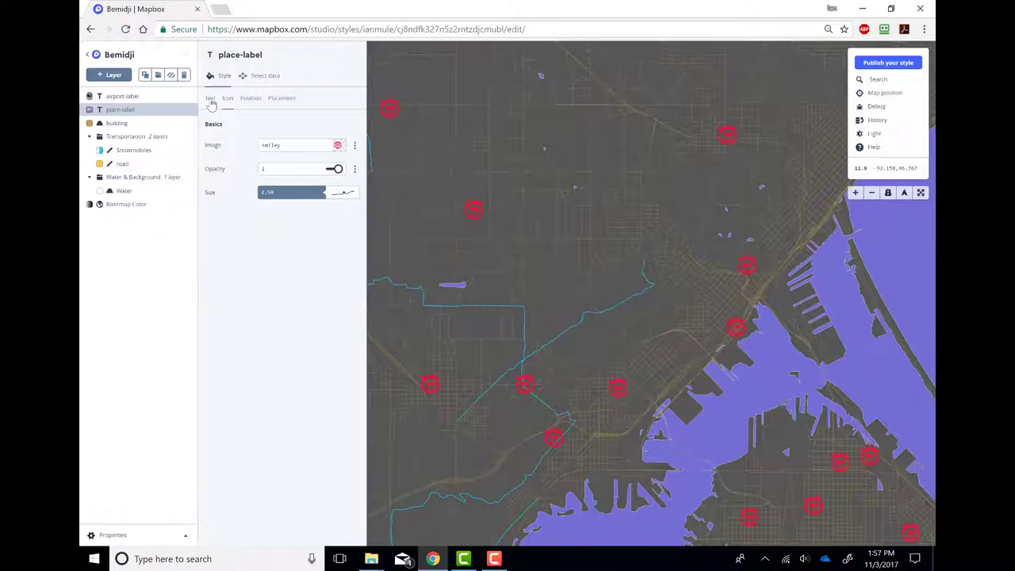
{"action": "left_click", "coordinate": [354, 145]}
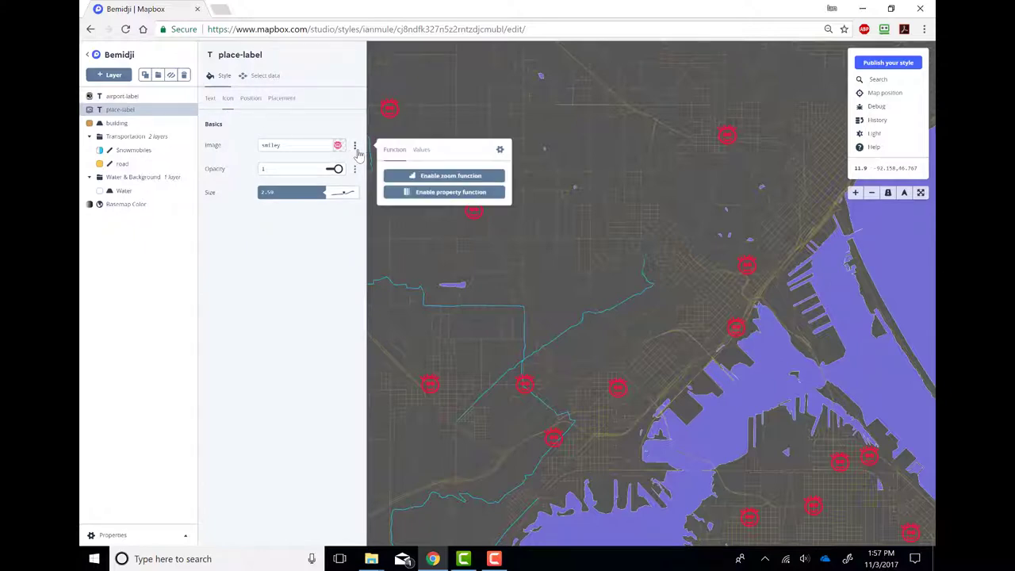
{"action": "left_click", "coordinate": [431, 176]}
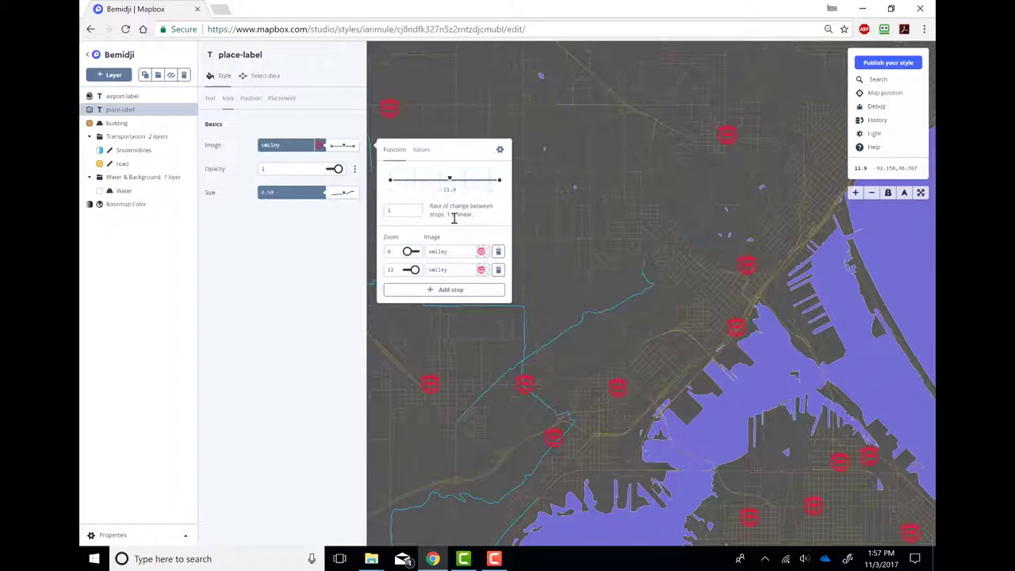
{"action": "left_click", "coordinate": [355, 170]}
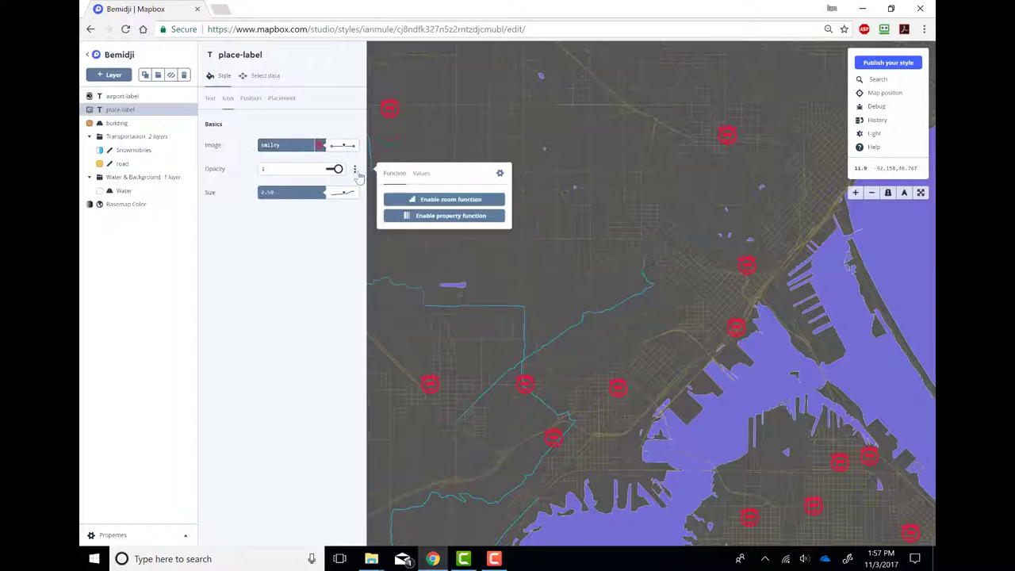
{"action": "left_click", "coordinate": [447, 200]}
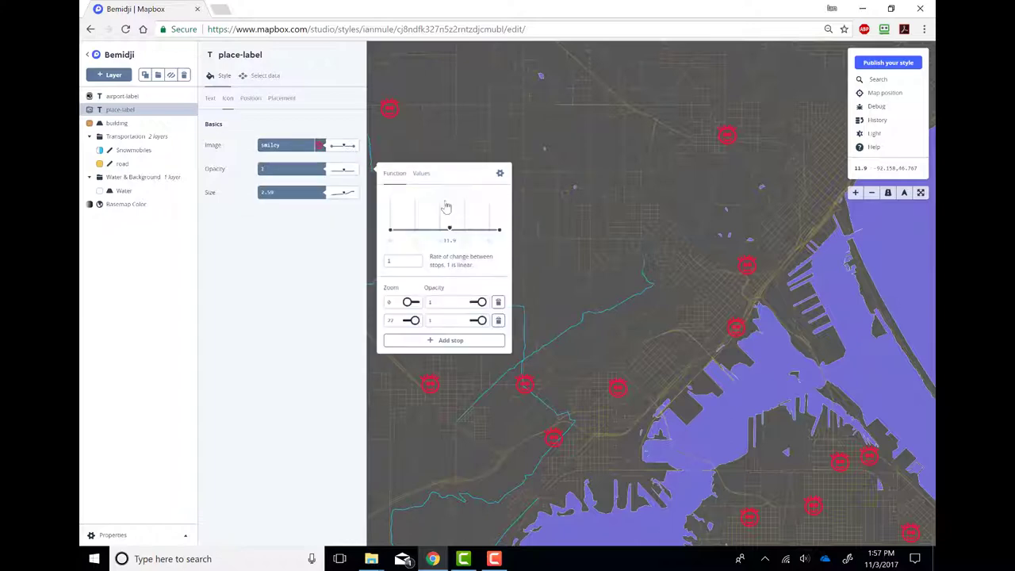
Set icon opacity stops to 0 at zoom 0, 0 at zoom 9, and 1 at zoom 15.
{"action": "double_click", "coordinate": [436, 304]}
{"action": "type", "text": "0"}
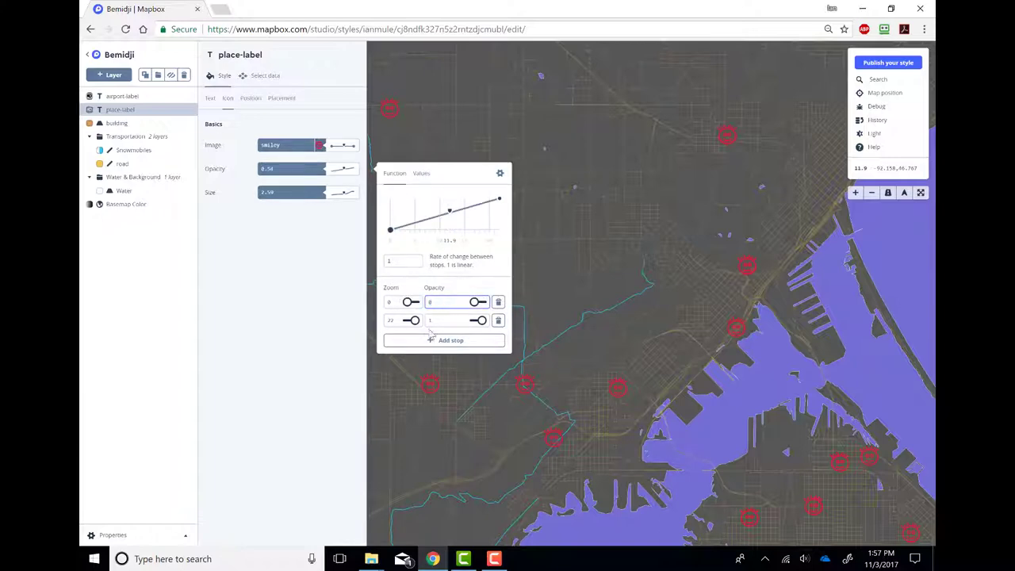
{"action": "left_click", "coordinate": [435, 340]}
{"action": "double_click", "coordinate": [390, 320]}
{"action": "type", "text": "9"}
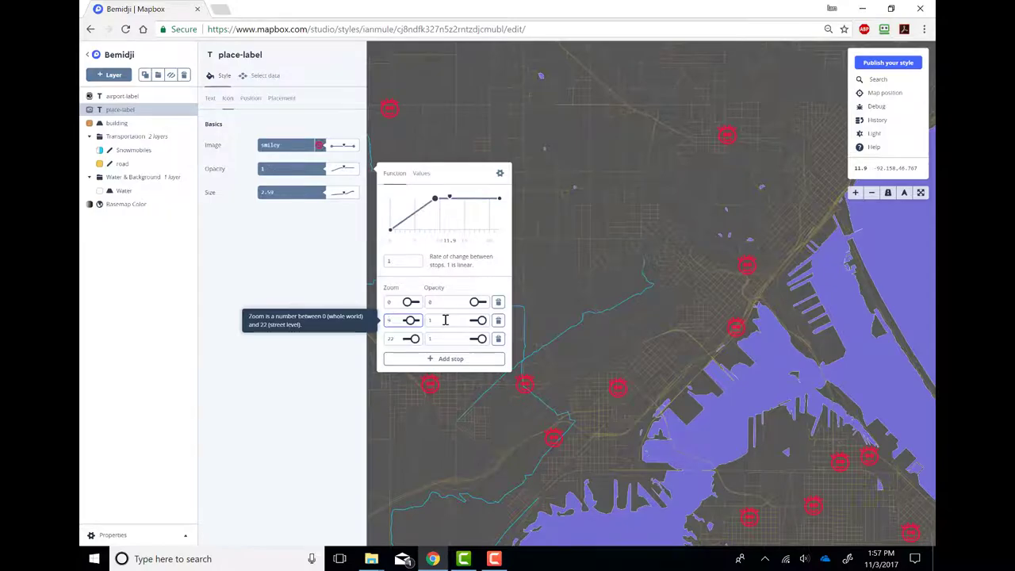
{"action": "double_click", "coordinate": [434, 320]}
{"action": "type", "text": "0"}
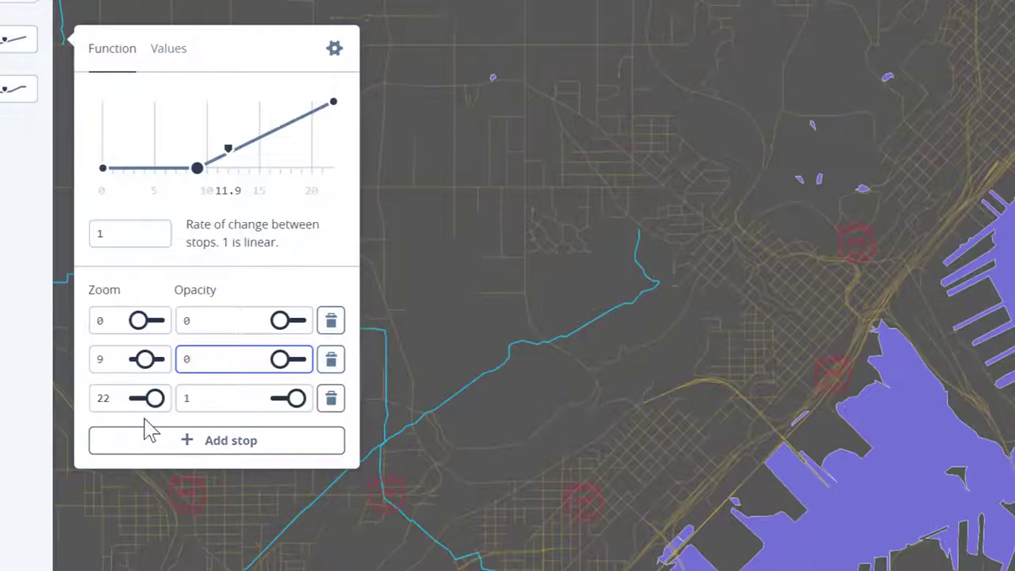
{"action": "left_click", "coordinate": [195, 448]}
{"action": "type", "text": "15"}
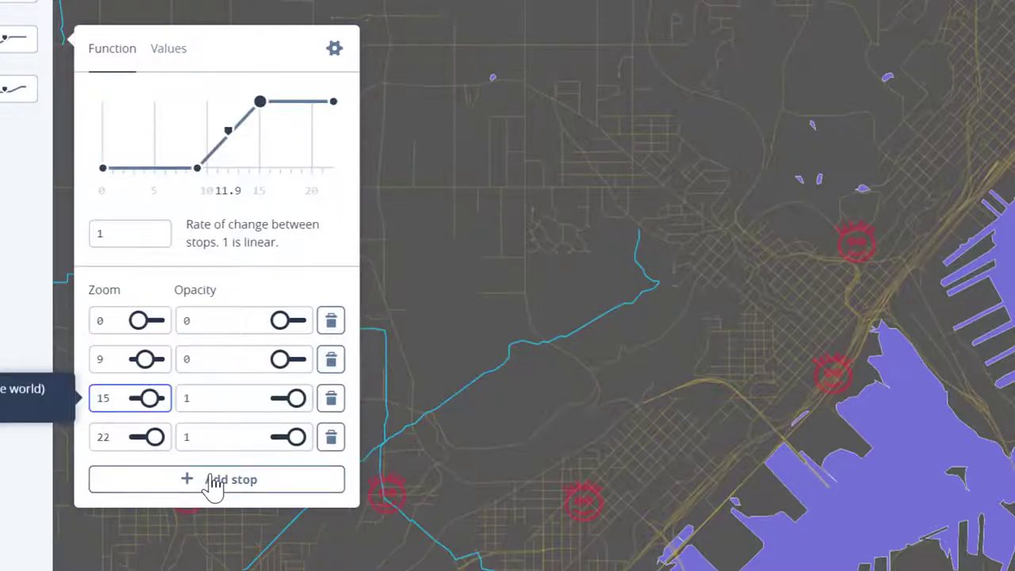
{"action": "left_click", "coordinate": [595, 313]}
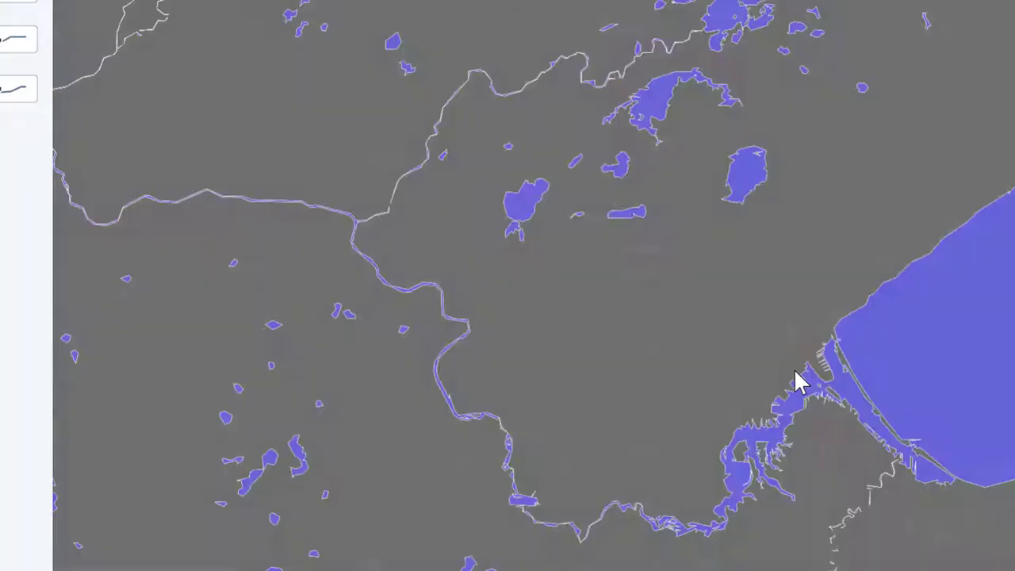
Zoom out from street level to about 7.4 to confirm icons vanish, then list layers at a spot.
{"action": "scroll", "coordinate": [793, 368], "scroll_direction": "up", "scroll_amount": 10}
{"action": "scroll", "coordinate": [948, 233], "scroll_direction": "up", "scroll_amount": 5}
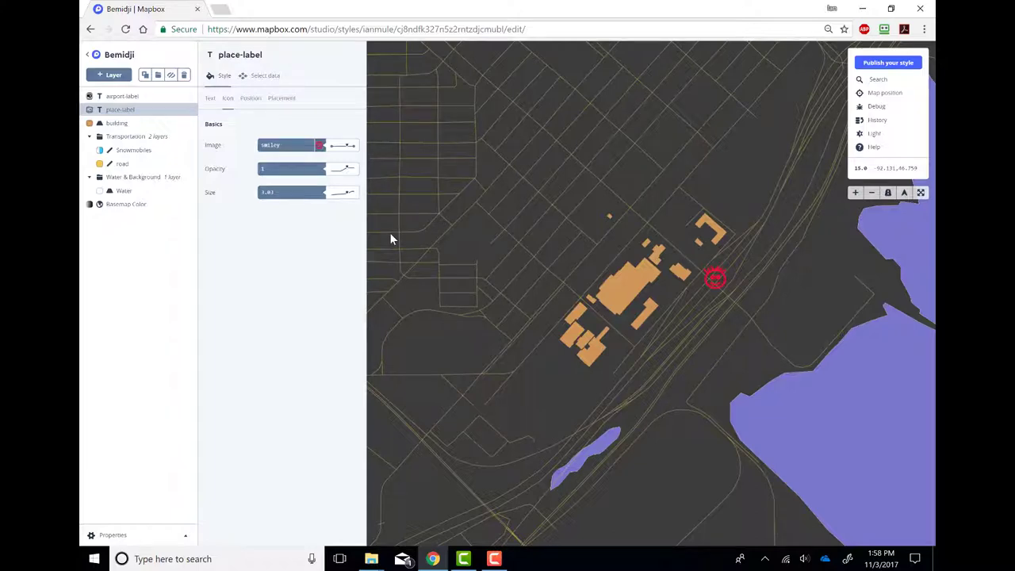
{"action": "scroll", "coordinate": [390, 237], "scroll_direction": "down", "scroll_amount": 1}
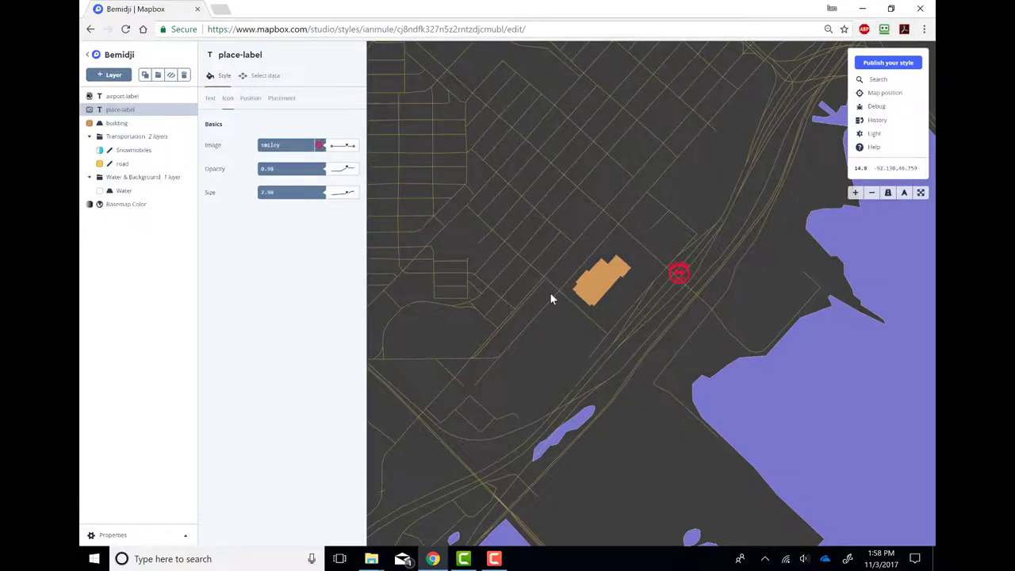
{"action": "scroll", "coordinate": [553, 299], "scroll_direction": "down", "scroll_amount": 14}
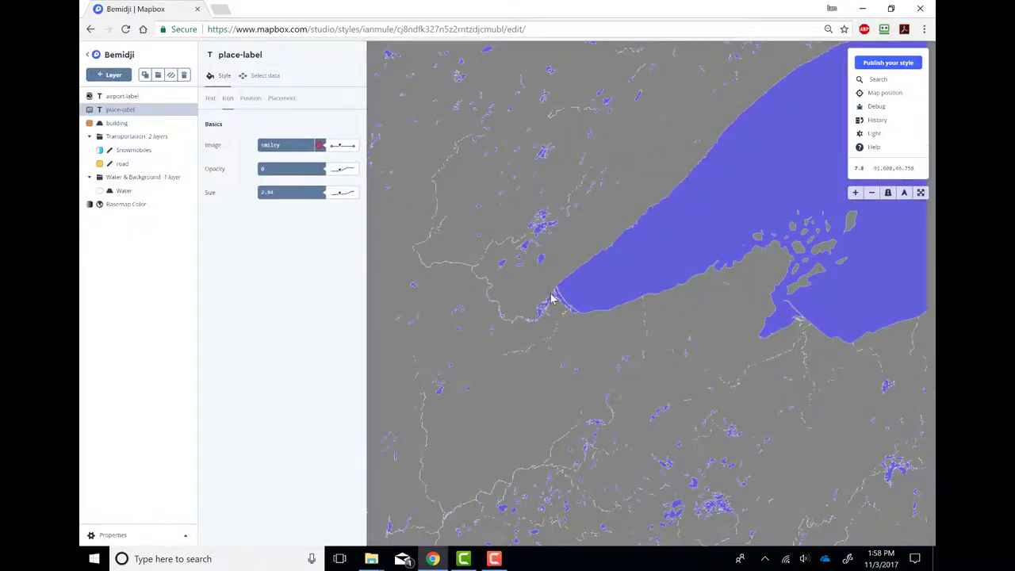
{"action": "scroll", "coordinate": [552, 299], "scroll_direction": "down", "scroll_amount": 1}
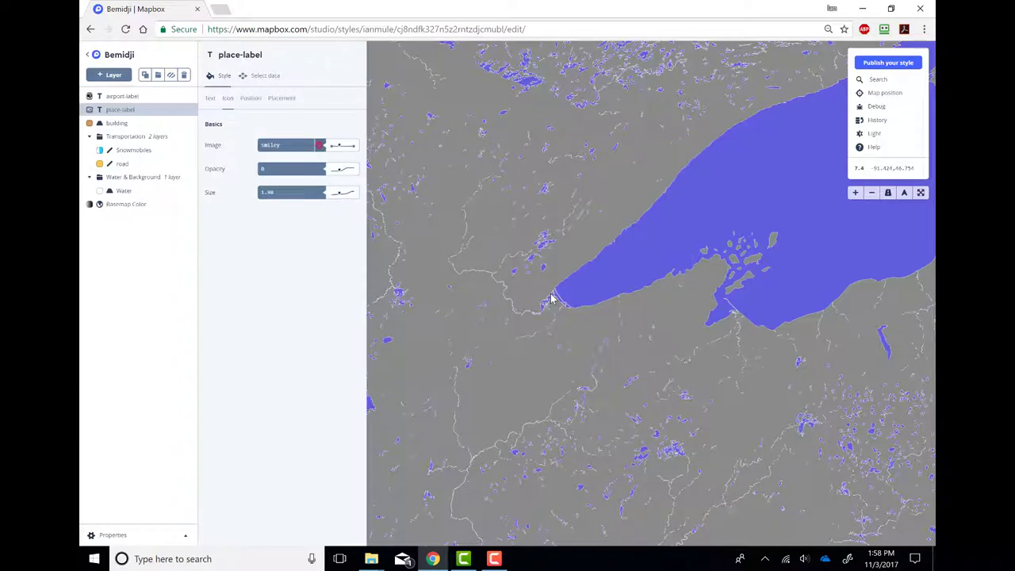
{"action": "left_click", "coordinate": [550, 294]}
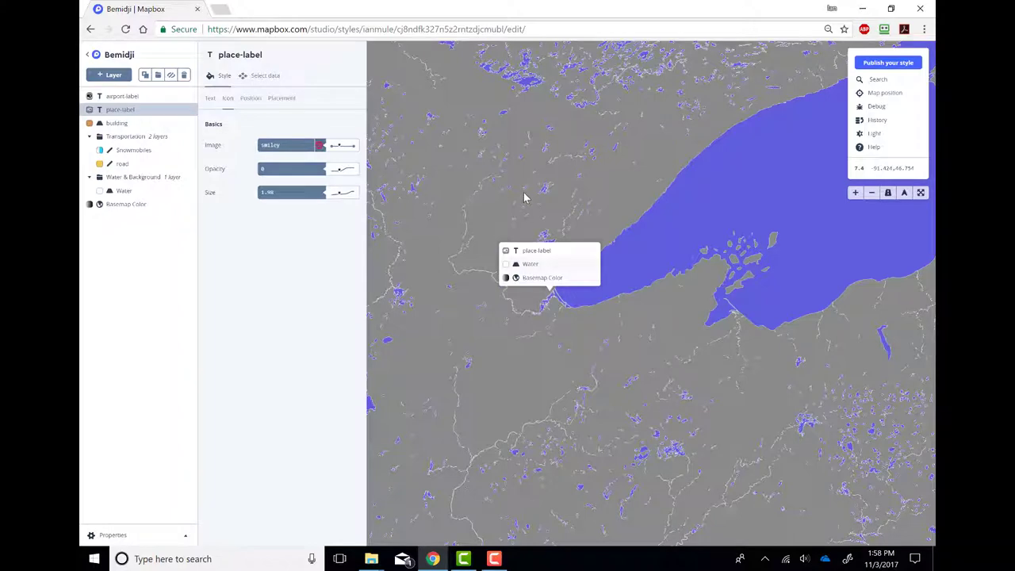